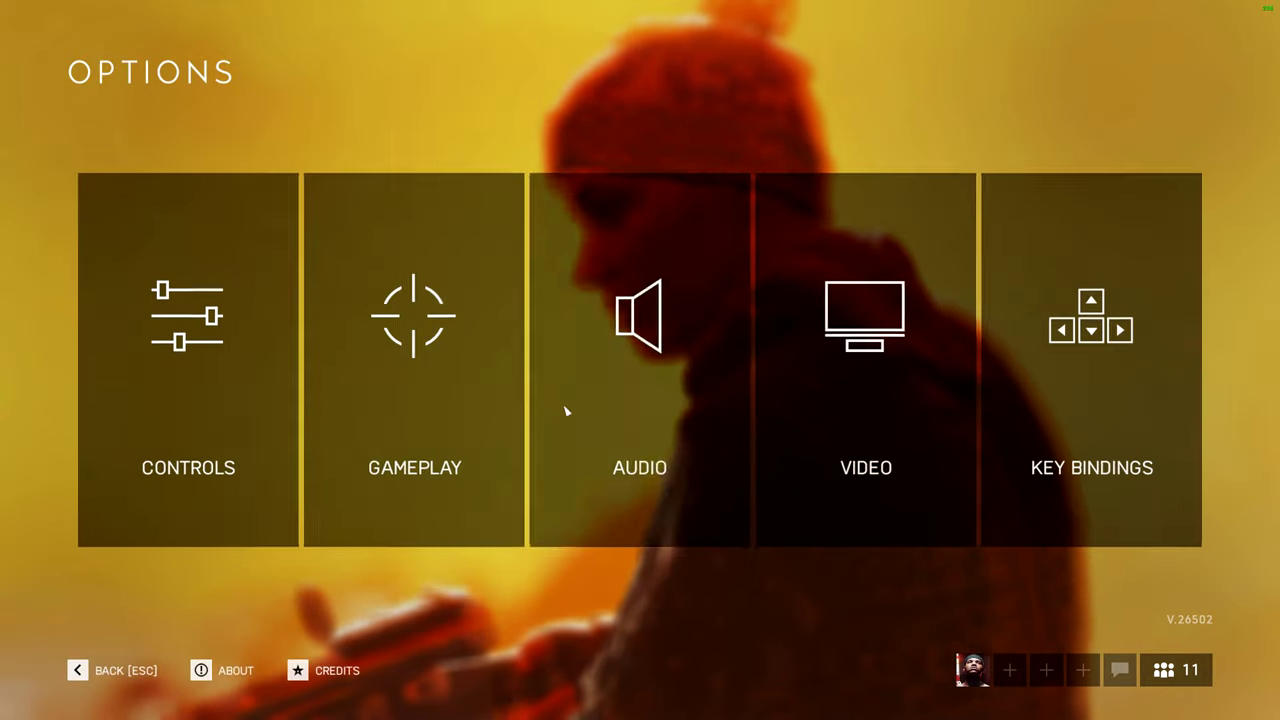
# Step: Review the audio settings from volume and sound preset down to VOIP and subtitles, and return to the options overview
pyautogui.click(546, 409)
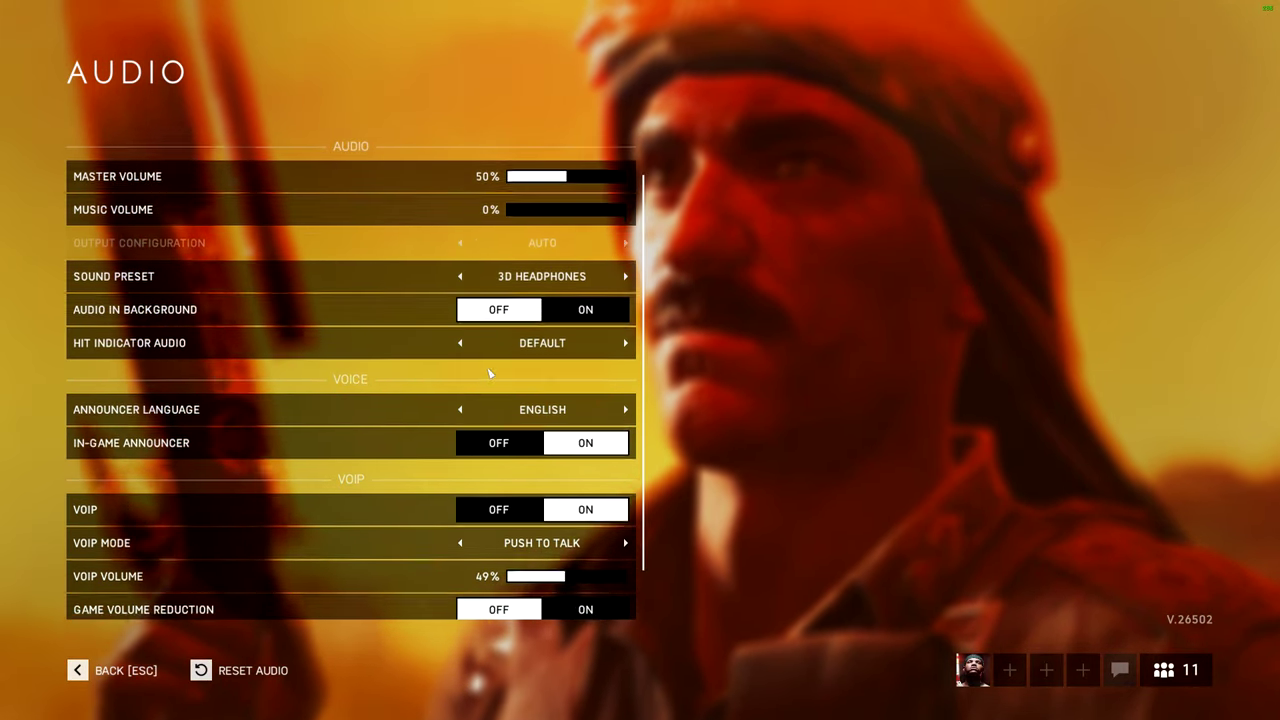
pyautogui.scroll(-1, 490, 373)
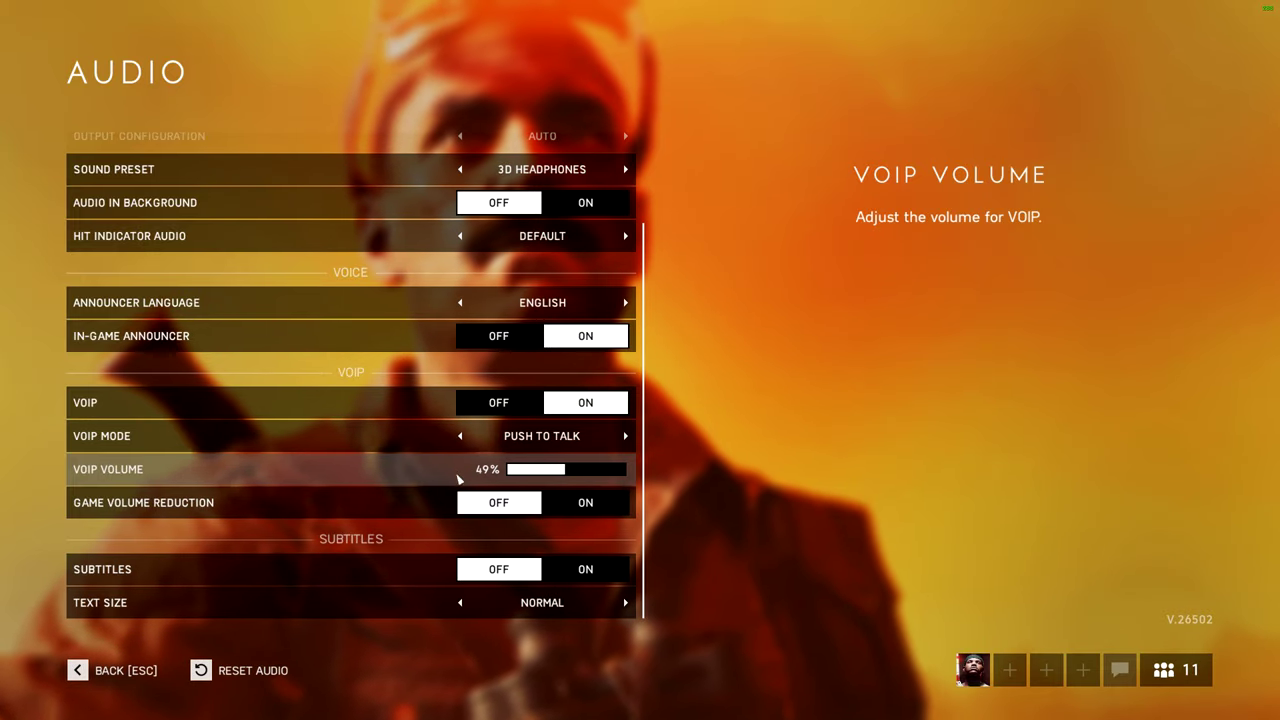
pyautogui.scroll(1, 459, 479)
pyautogui.press('Escape')
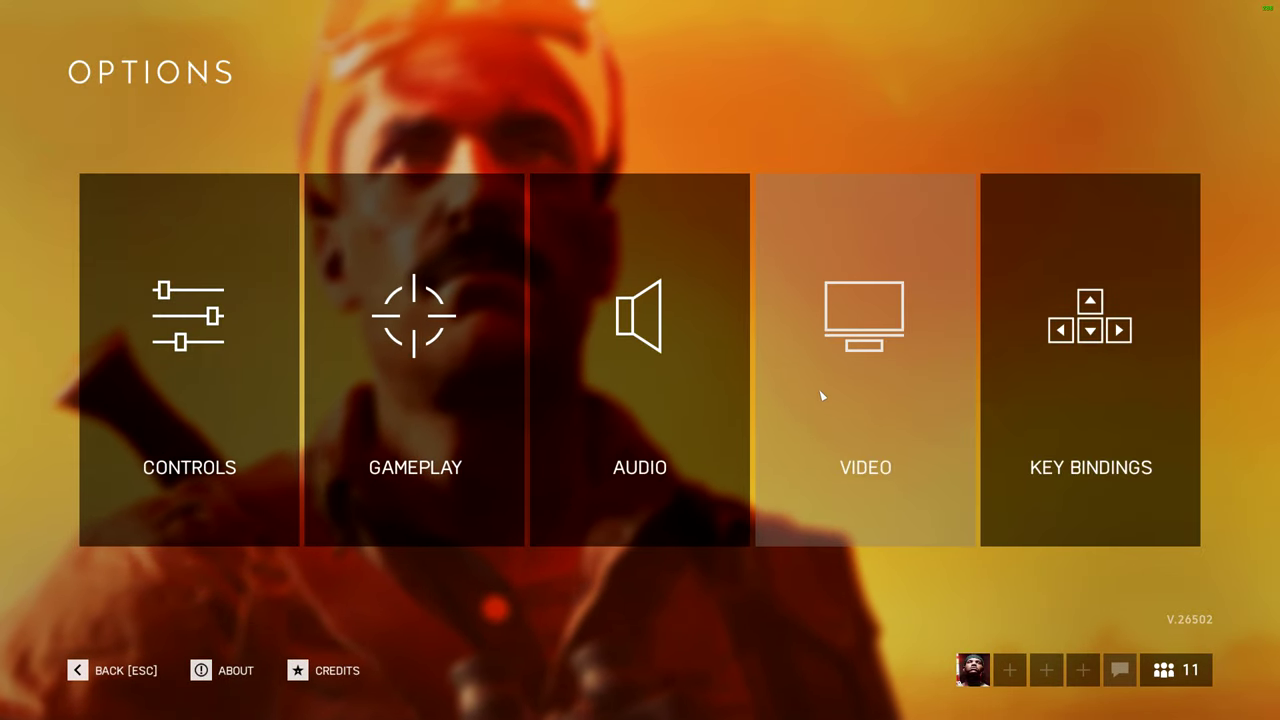
# Step: Examine the basic video settings, including resolution, field of view, motion blur, custom colors and the visual effect toggles
pyautogui.click(822, 397)
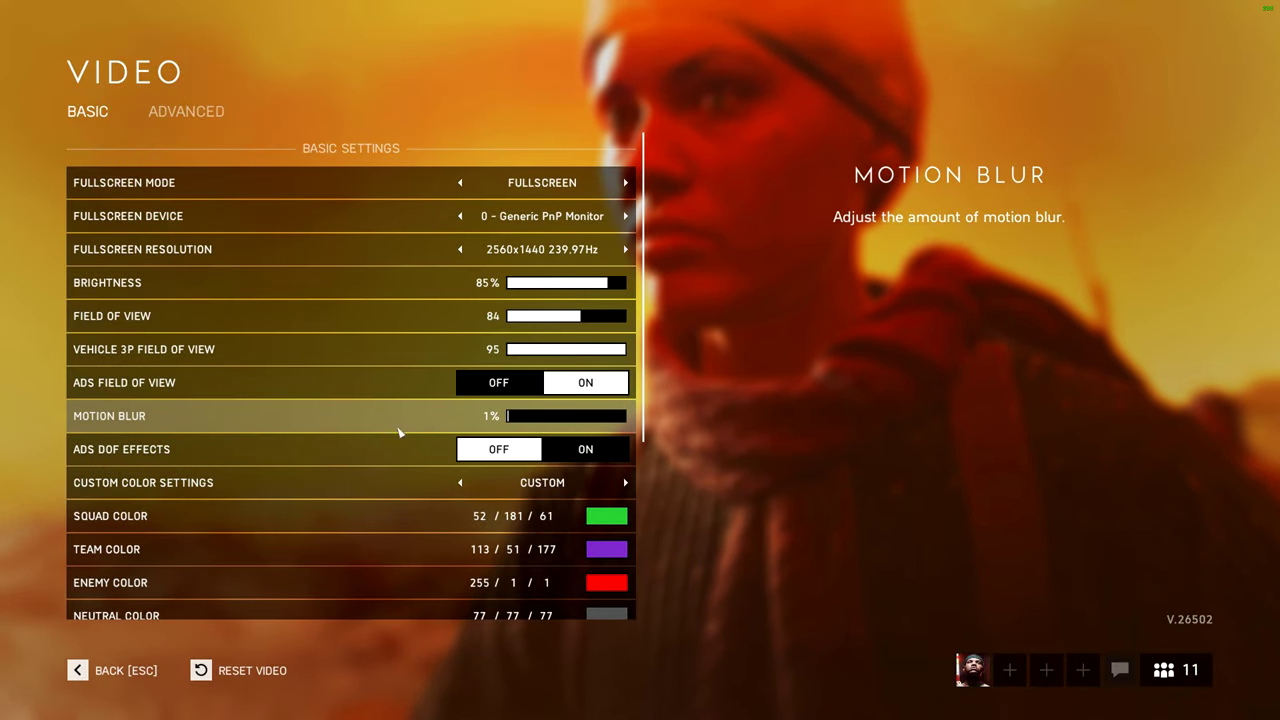
pyautogui.scroll(-1, 522, 362)
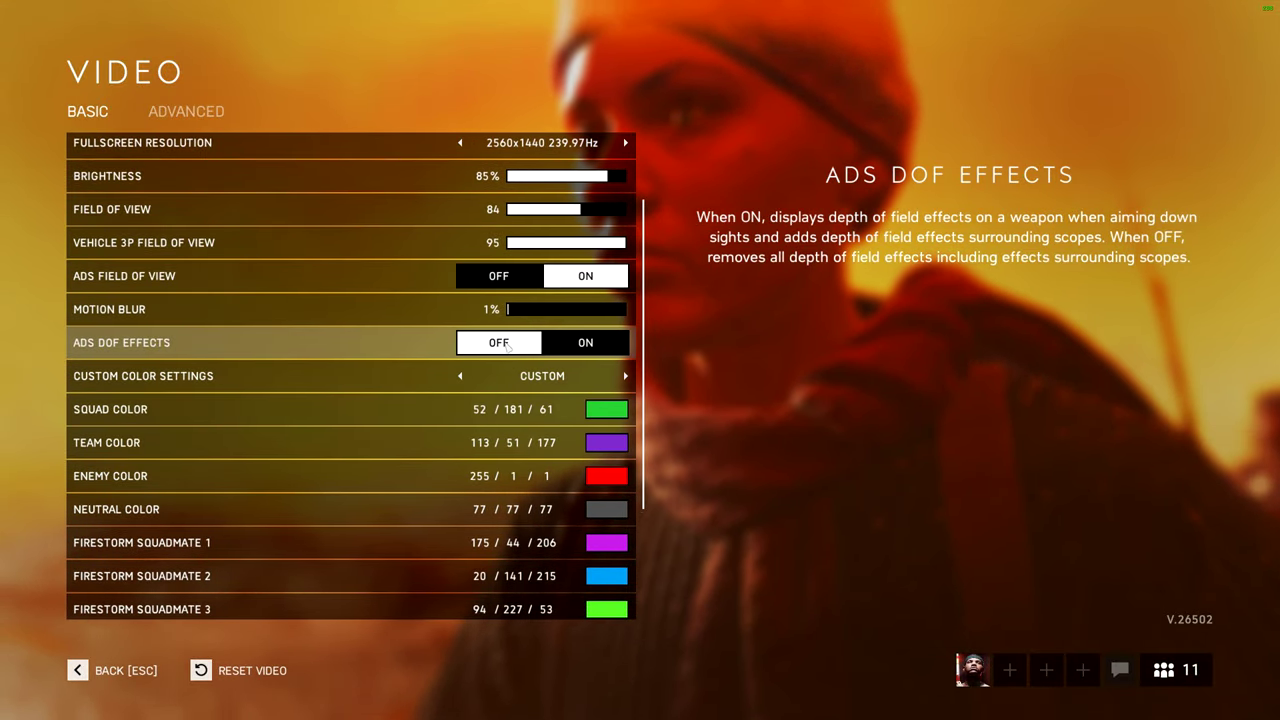
pyautogui.scroll(-2, 560, 330)
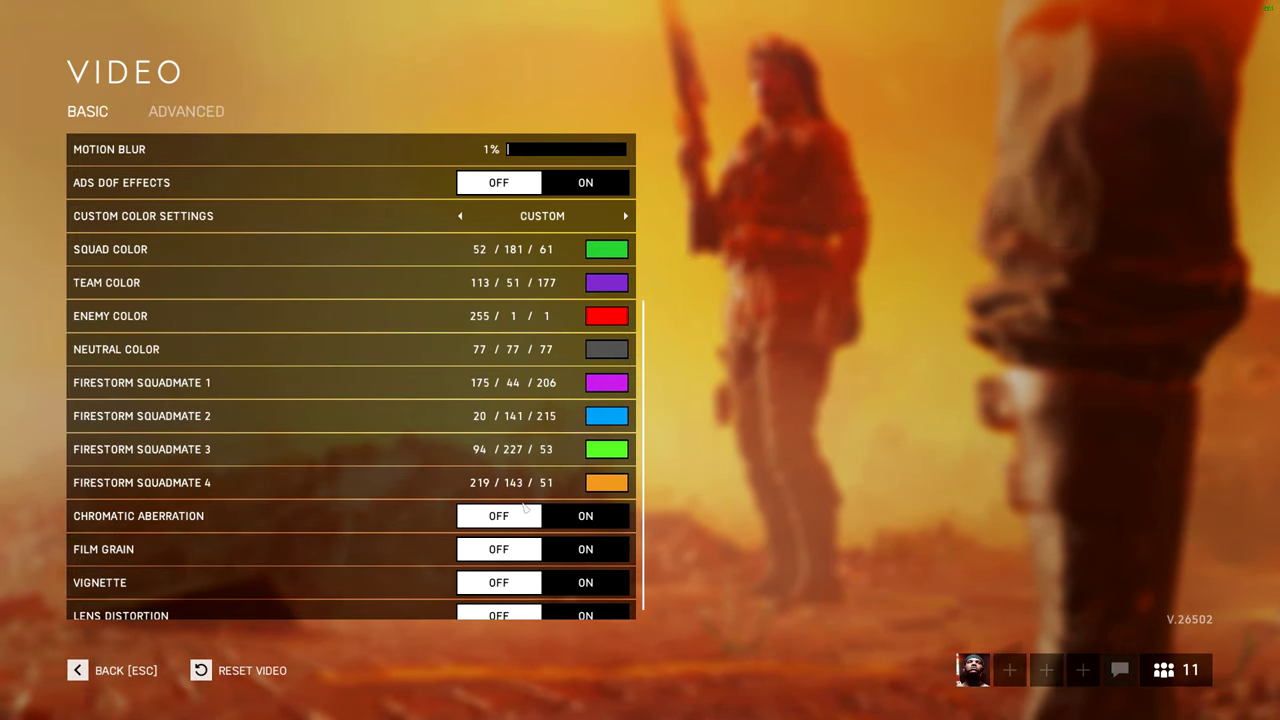
pyautogui.scroll(-1, 510, 502)
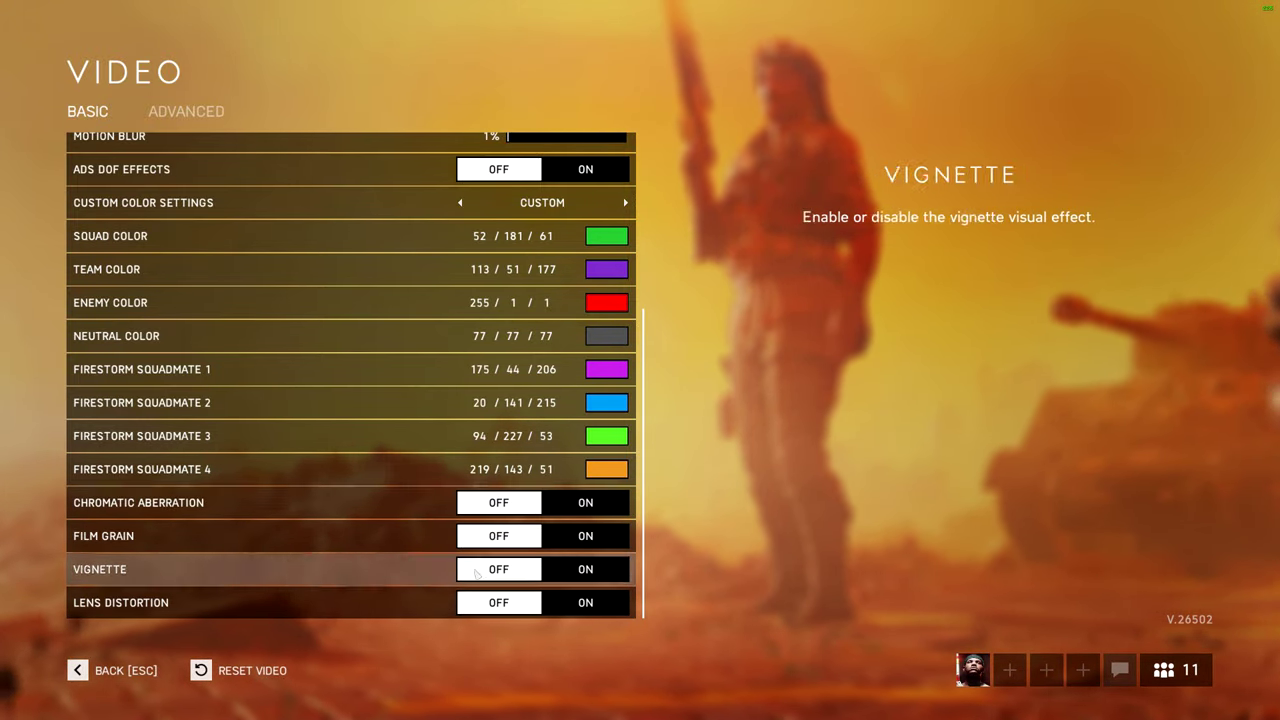
# Step: Examine the advanced video settings, covering both performance and quality options, and return to the options overview
pyautogui.click(190, 112)
pyautogui.scroll(3, 346, 265)
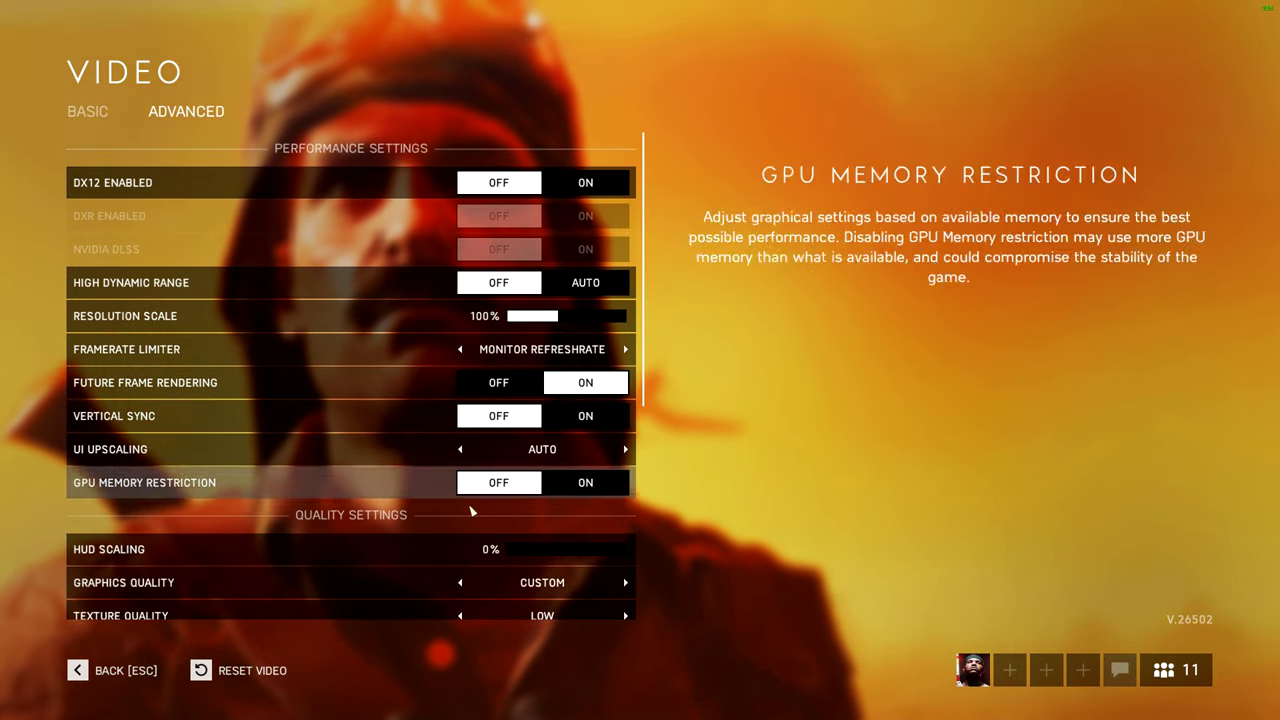
pyautogui.scroll(-5, 397, 460)
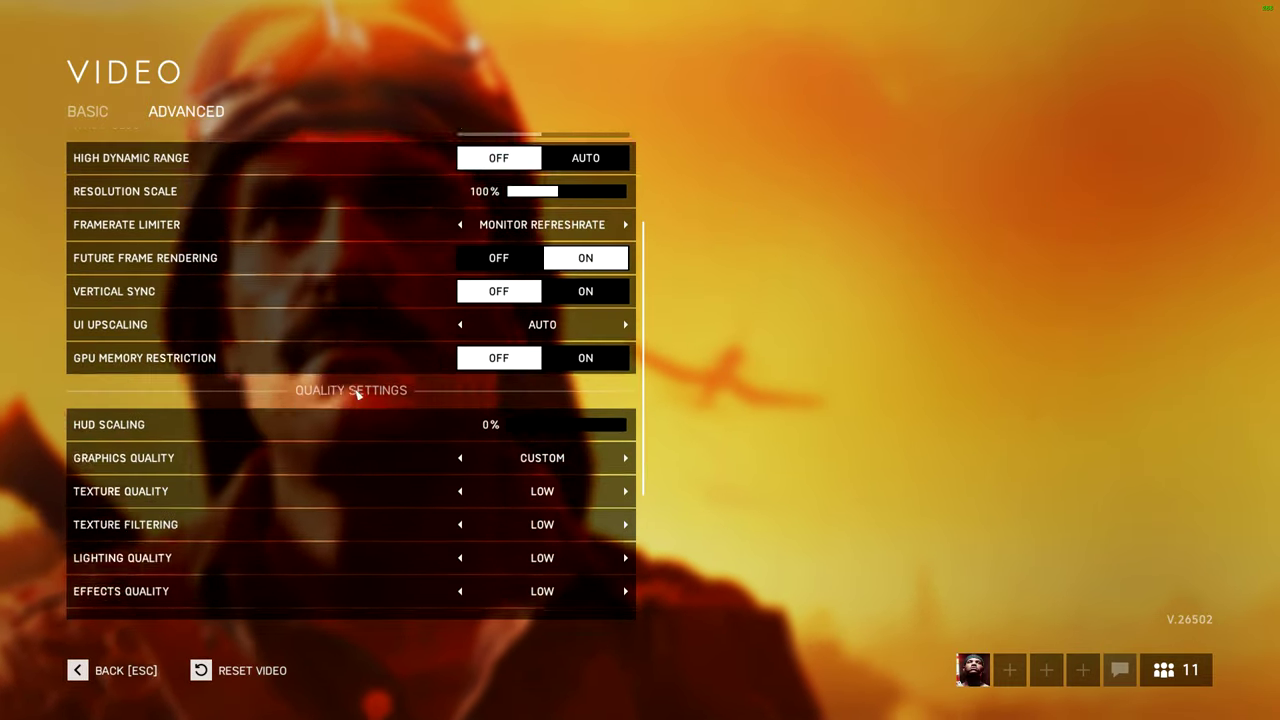
pyautogui.scroll(-1, 500, 365)
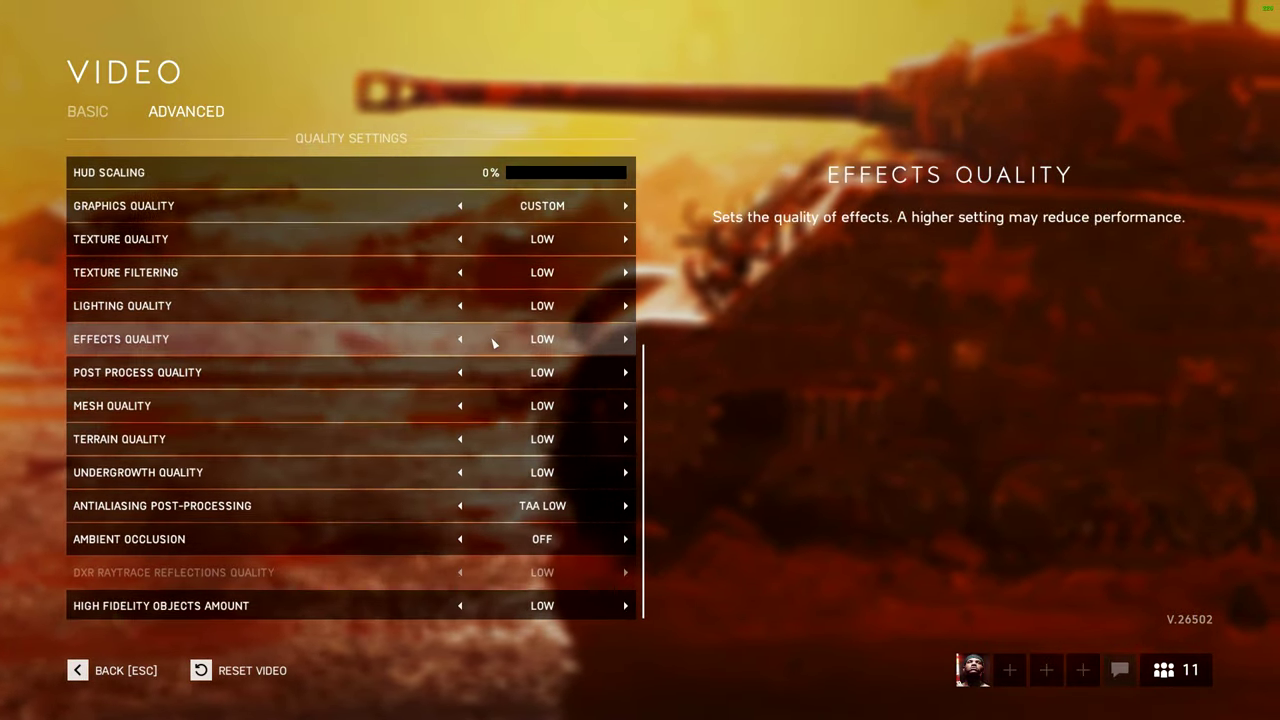
pyautogui.scroll(6, 515, 345)
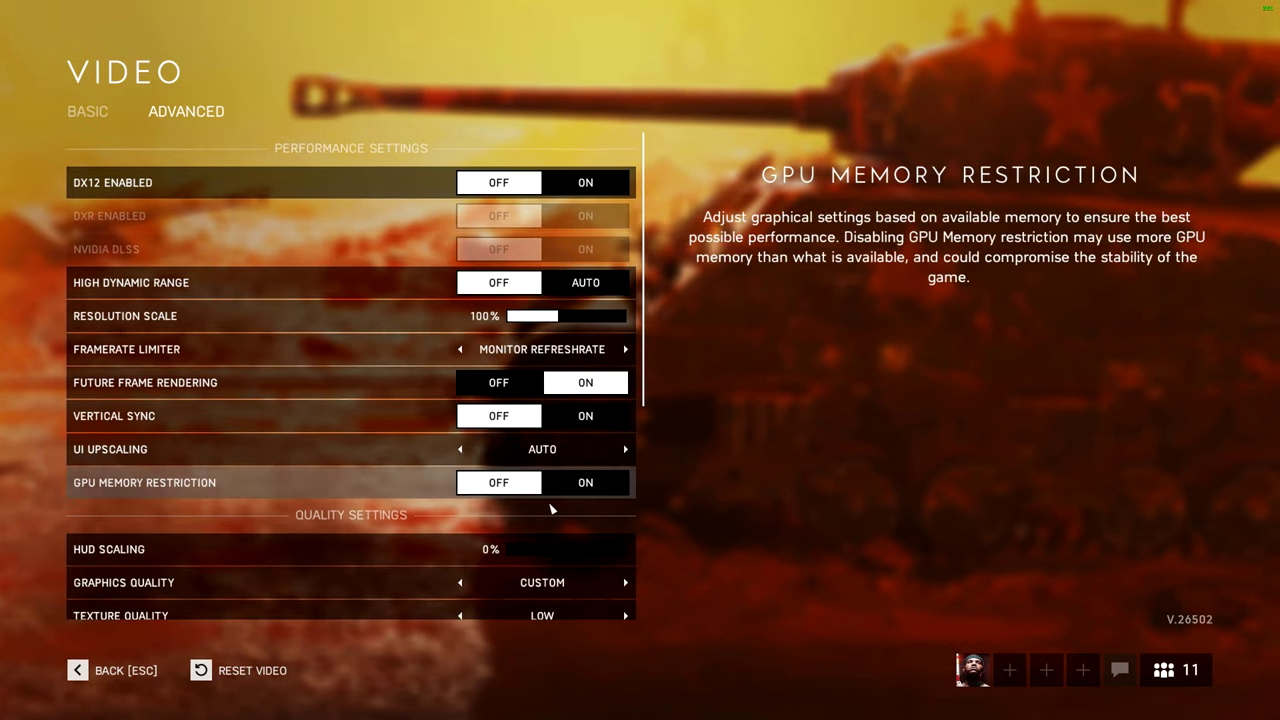
pyautogui.press('Escape')
# Step: Examine the key bindings for common, soldier and transport driver controls
pyautogui.click(1037, 443)
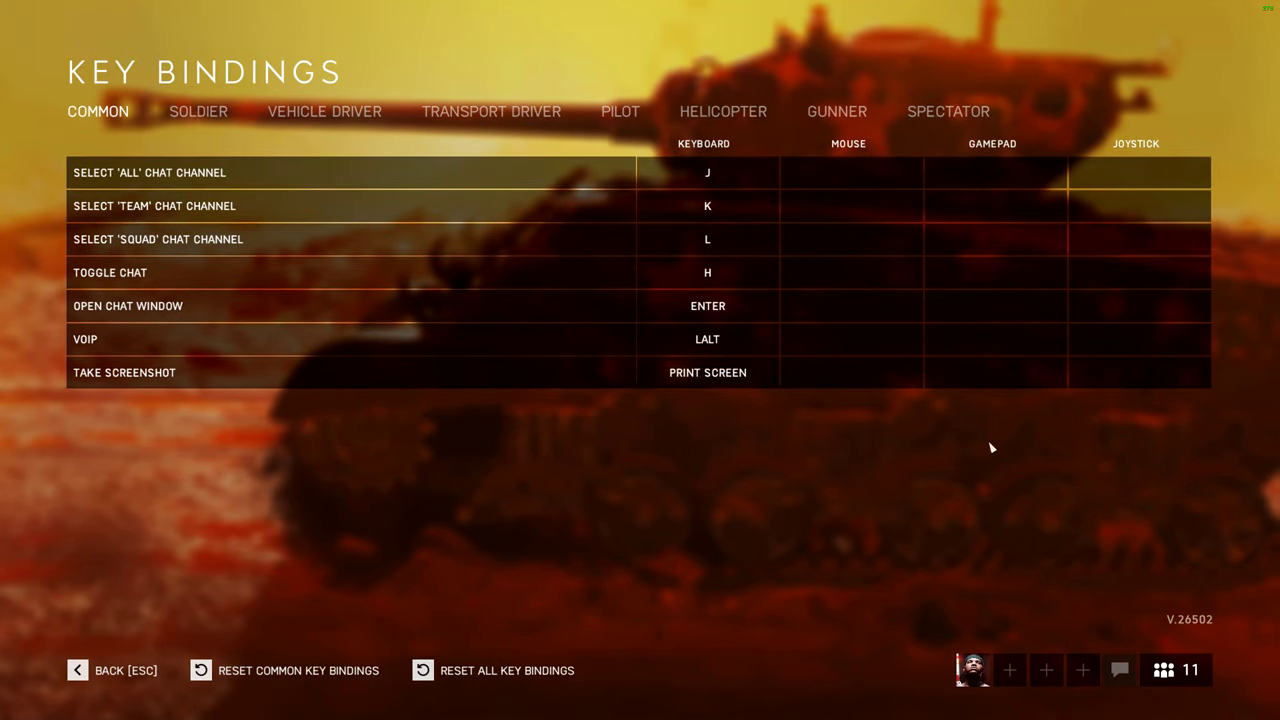
pyautogui.click(195, 112)
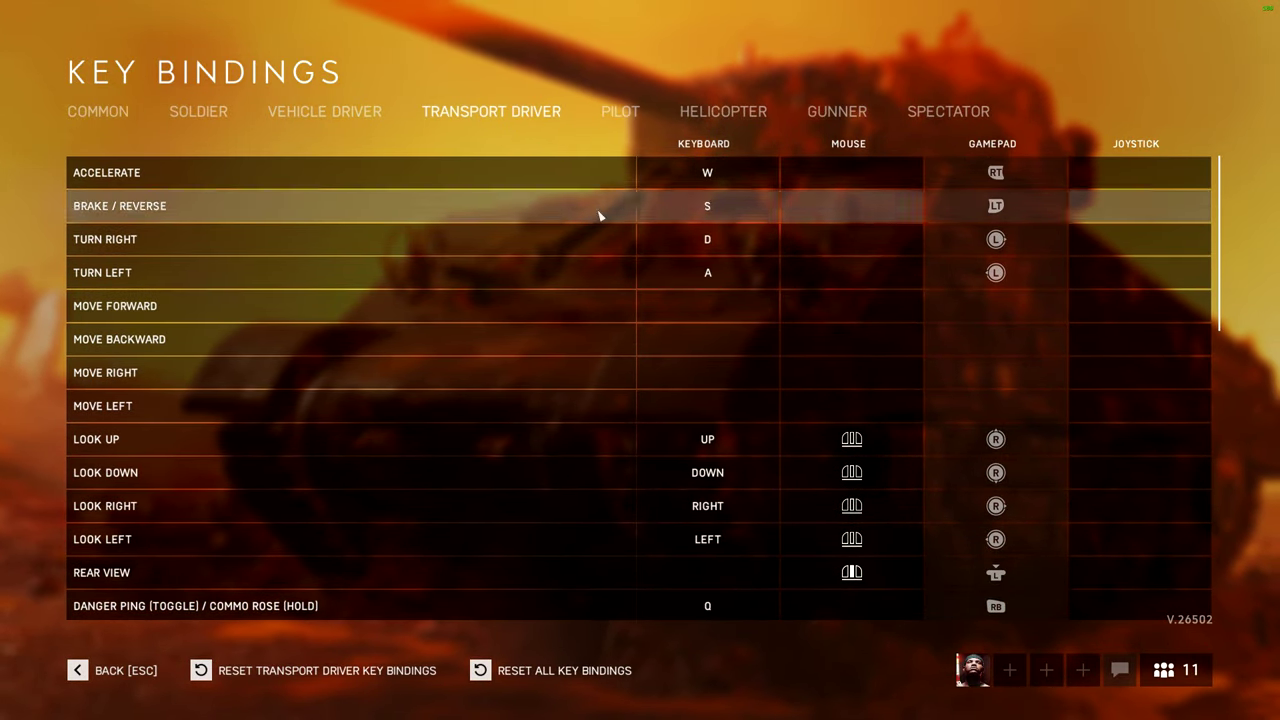
pyautogui.scroll(-10, 600, 215)
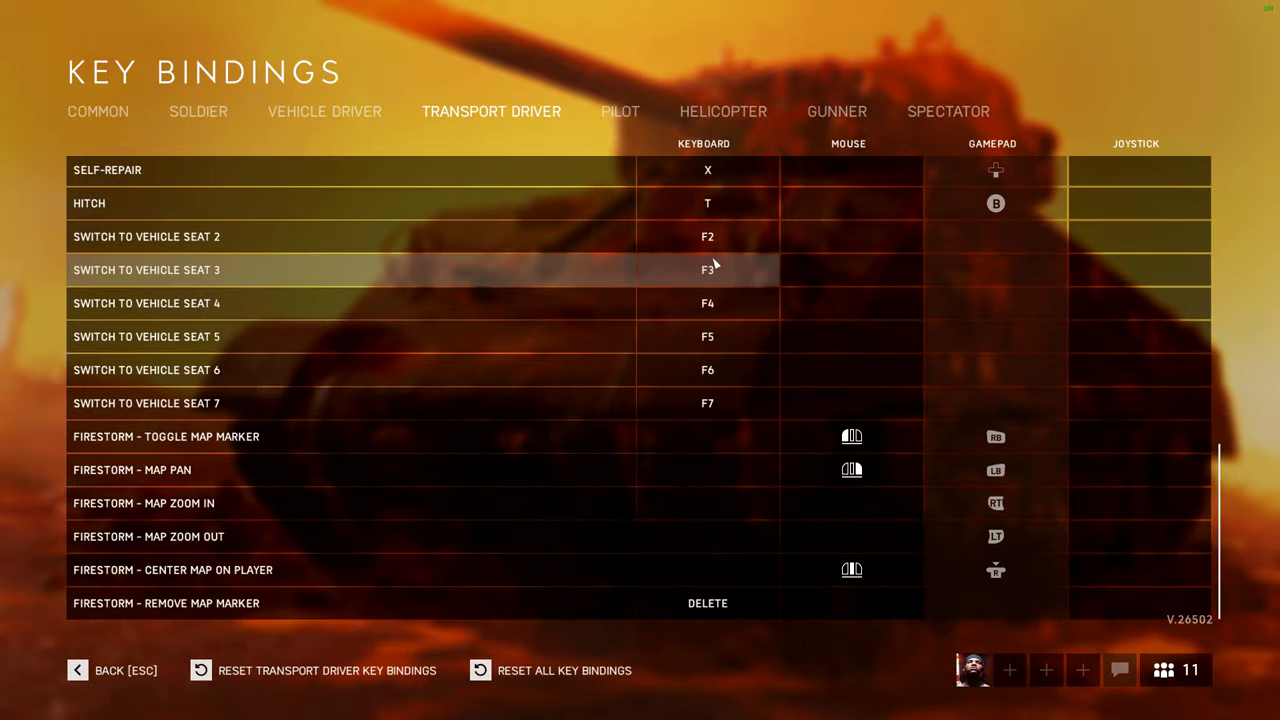
pyautogui.scroll(10, 714, 263)
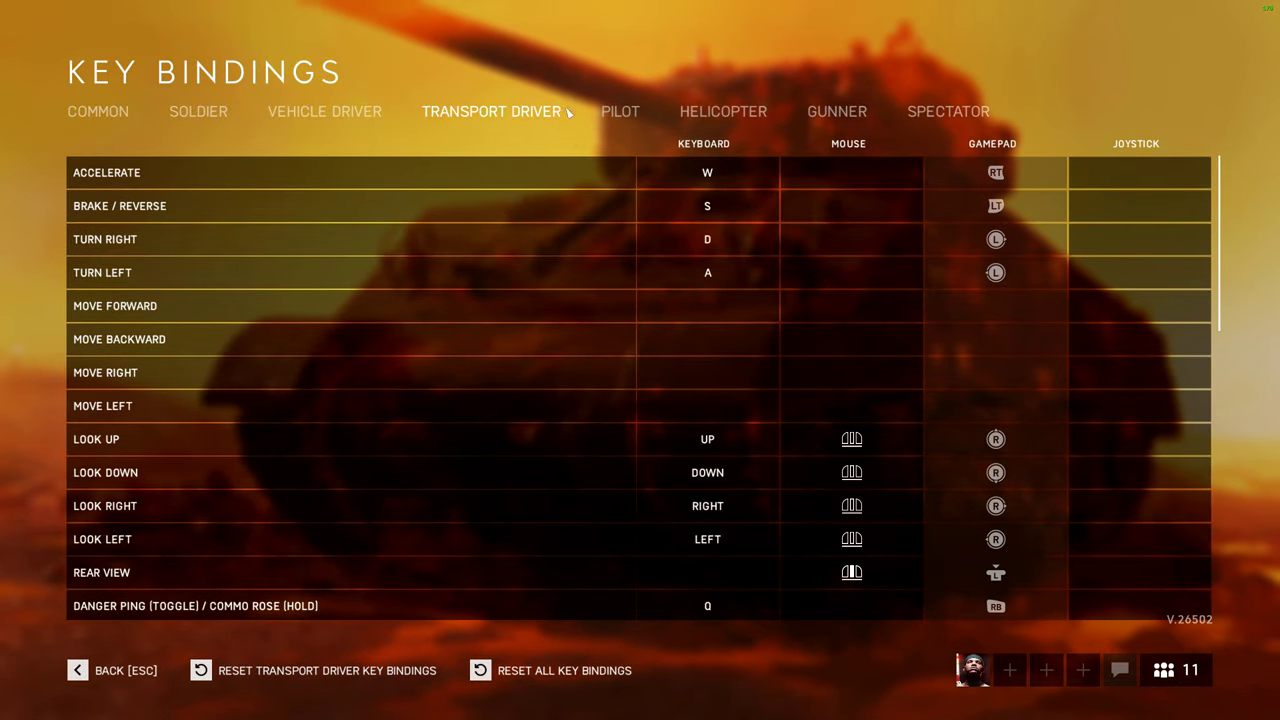
# Step: Examine the pilot key bindings, from throttle, pitch and roll through camera, weapons, equipment and vehicle seats
pyautogui.click(618, 112)
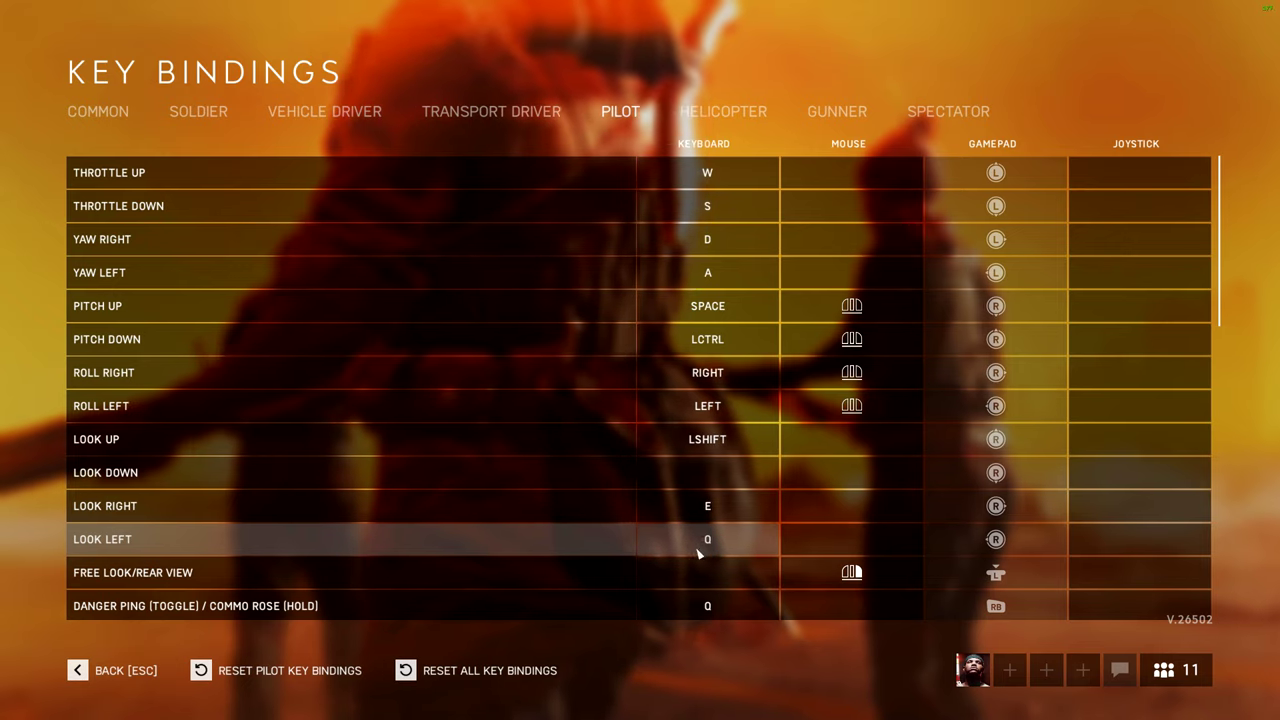
pyautogui.scroll(-3, 667, 506)
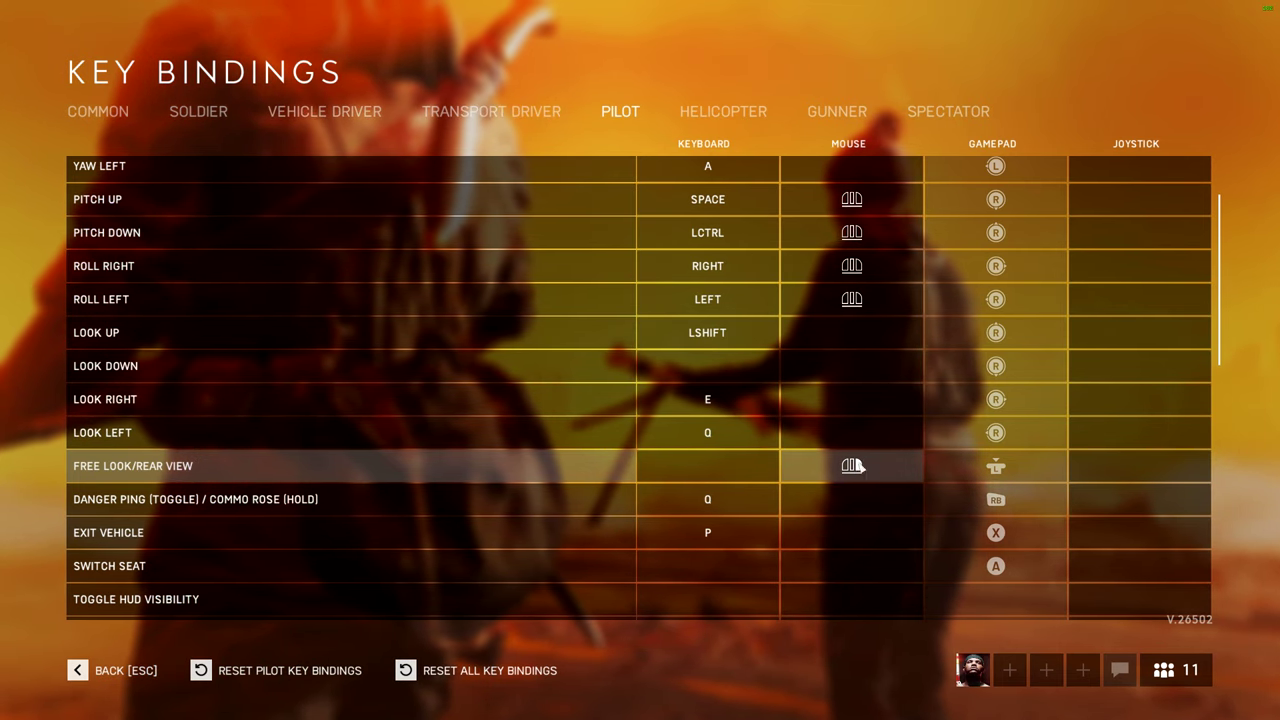
pyautogui.scroll(-2, 770, 460)
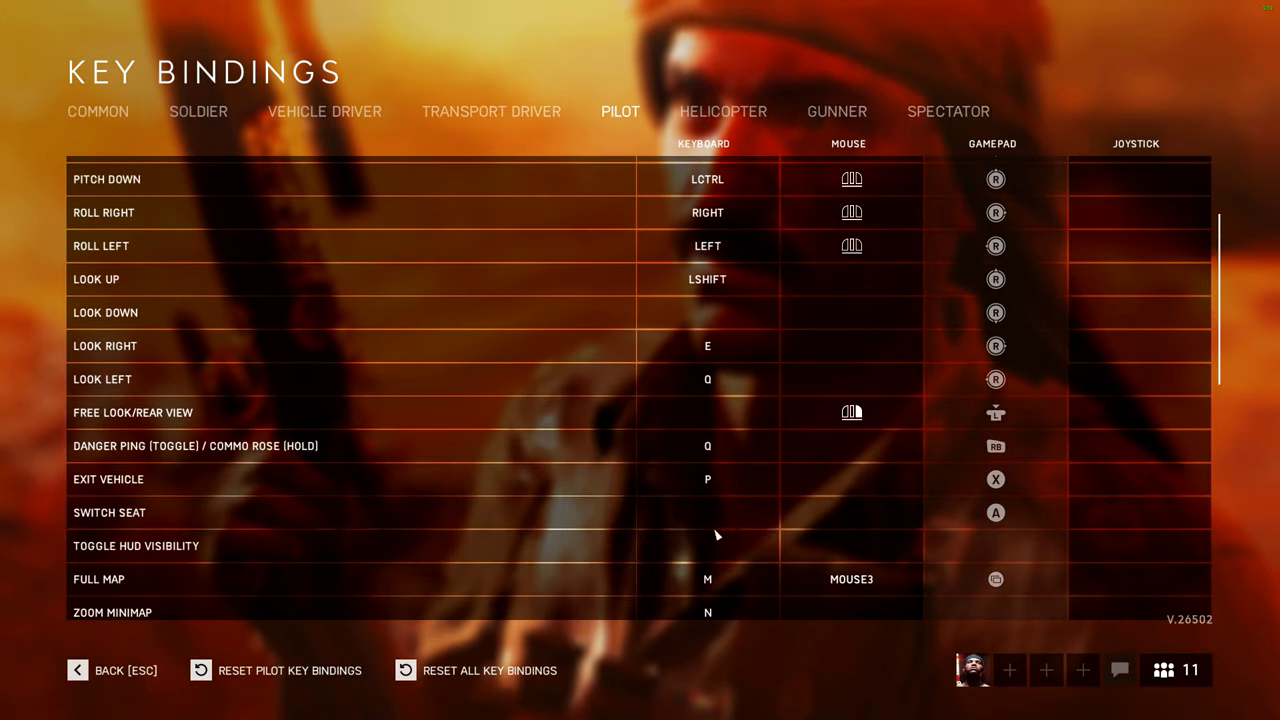
pyautogui.scroll(-3, 733, 514)
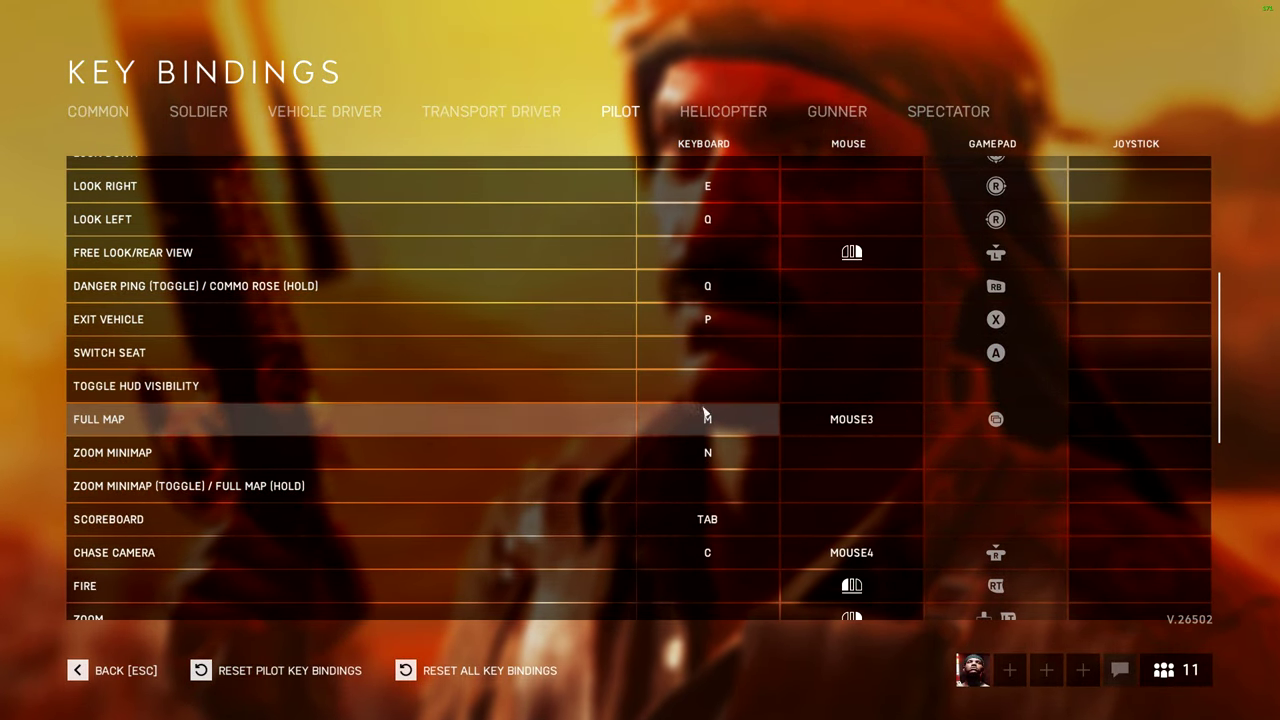
pyautogui.scroll(2, 703, 345)
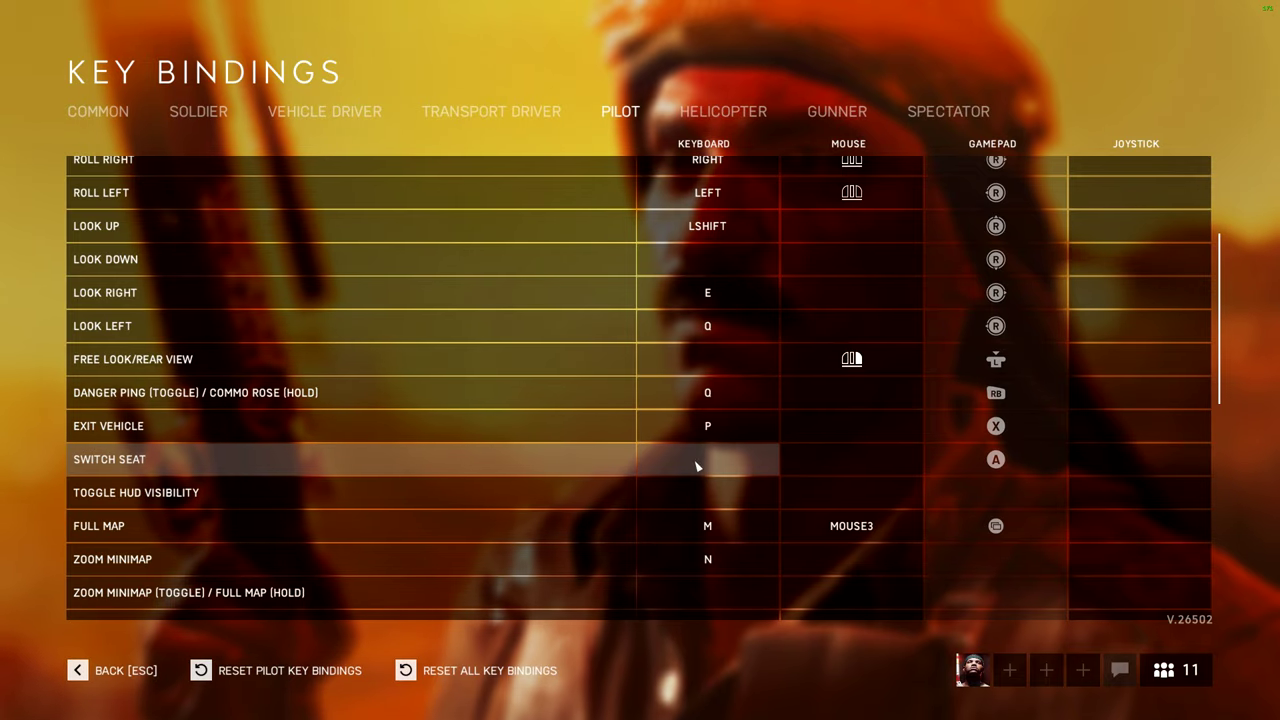
pyautogui.scroll(-7, 700, 466)
pyautogui.scroll(-3, 706, 469)
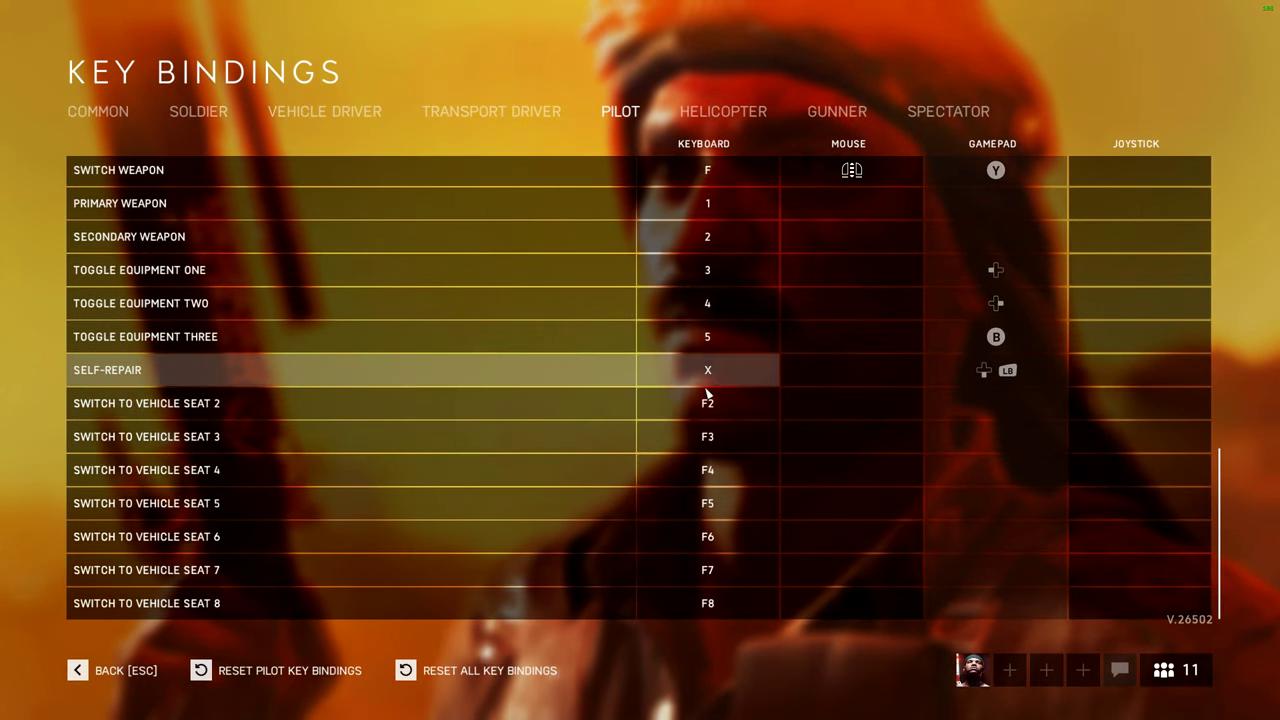
pyautogui.scroll(8, 705, 440)
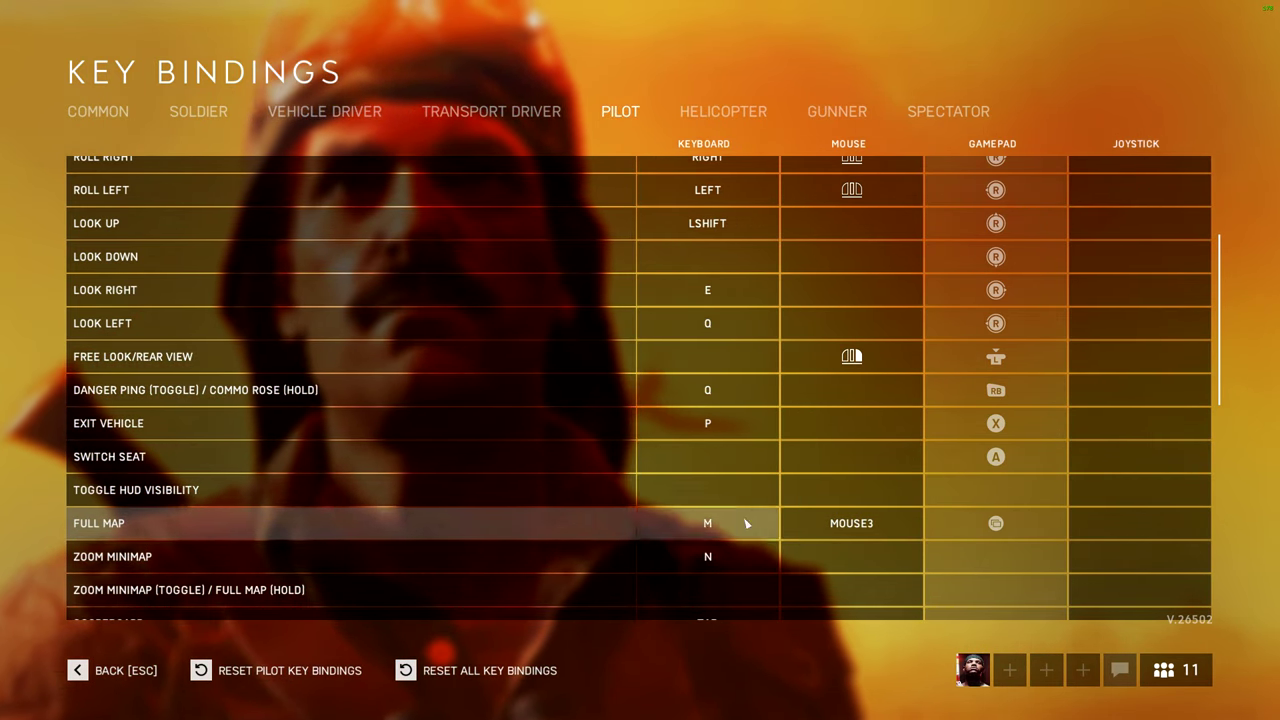
pyautogui.scroll(-4, 752, 495)
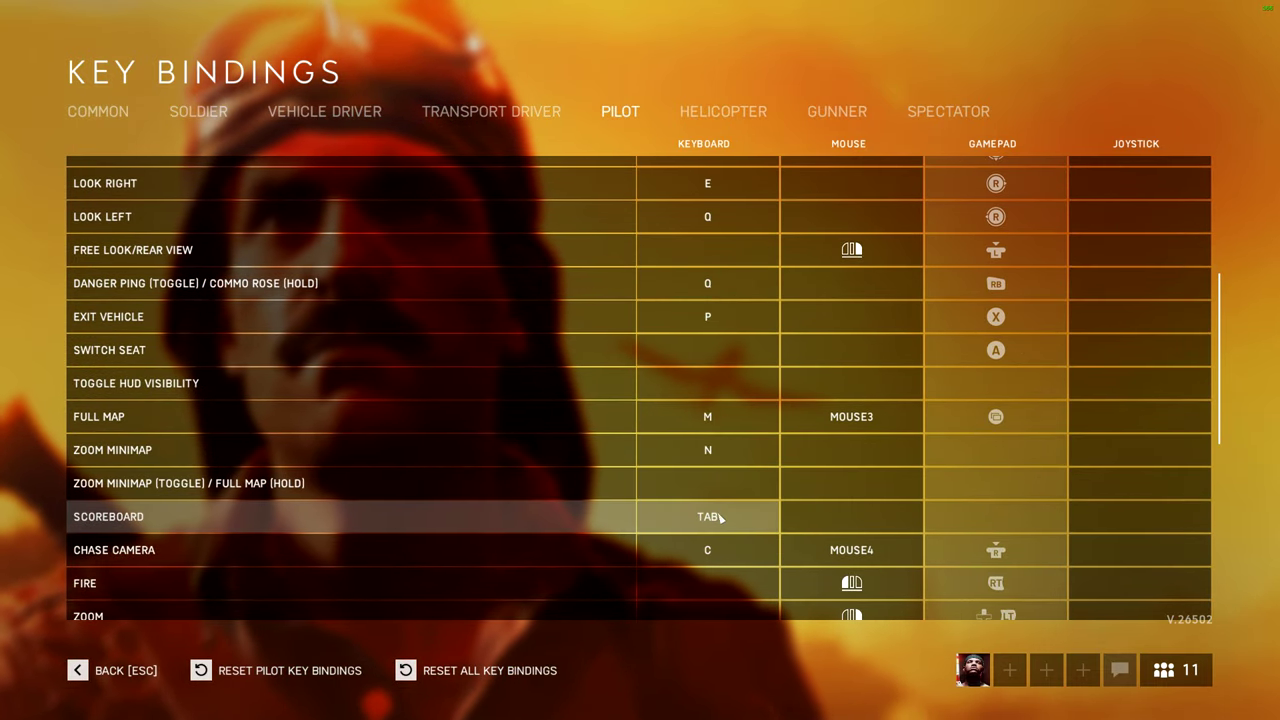
pyautogui.scroll(-1, 765, 510)
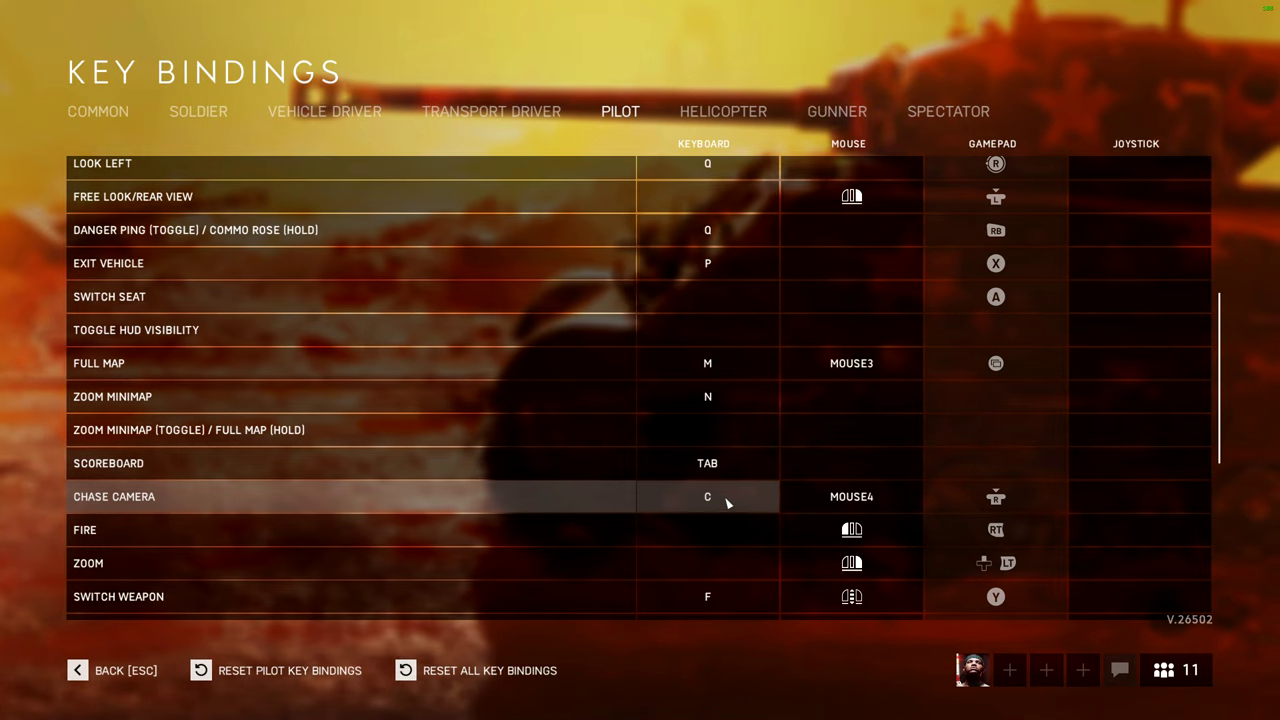
pyautogui.scroll(-1, 760, 480)
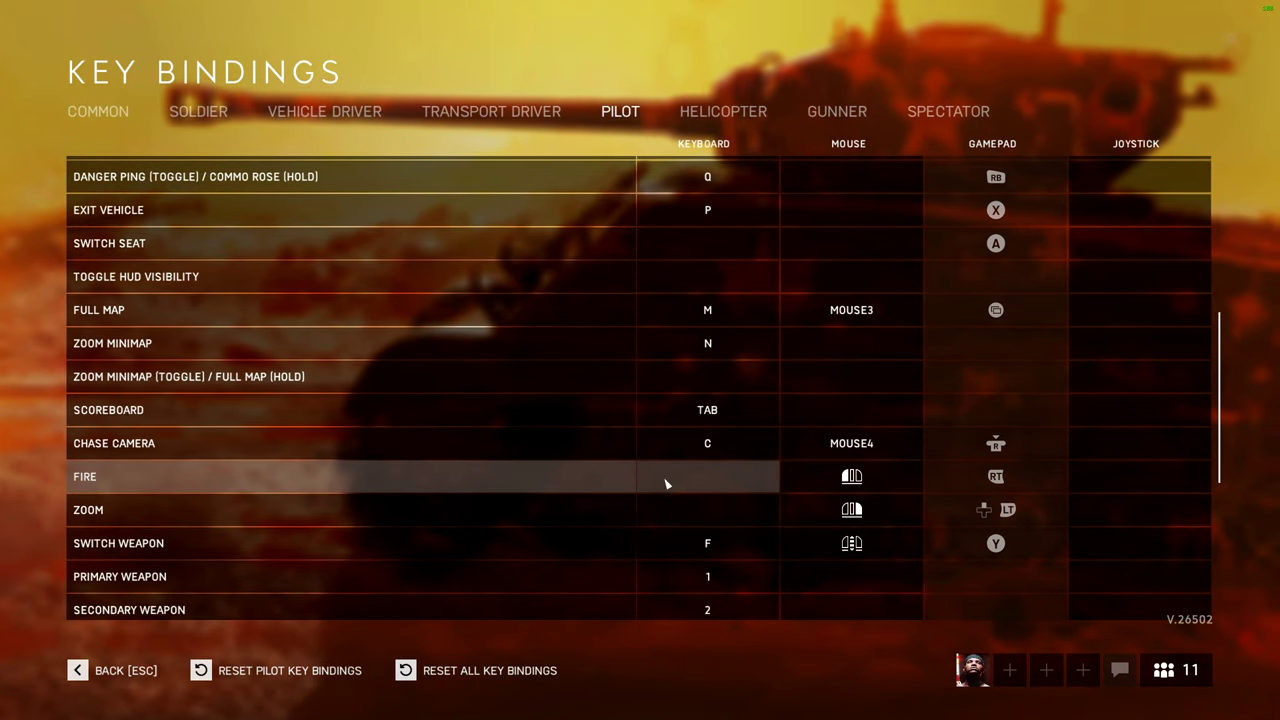
pyautogui.scroll(8, 697, 357)
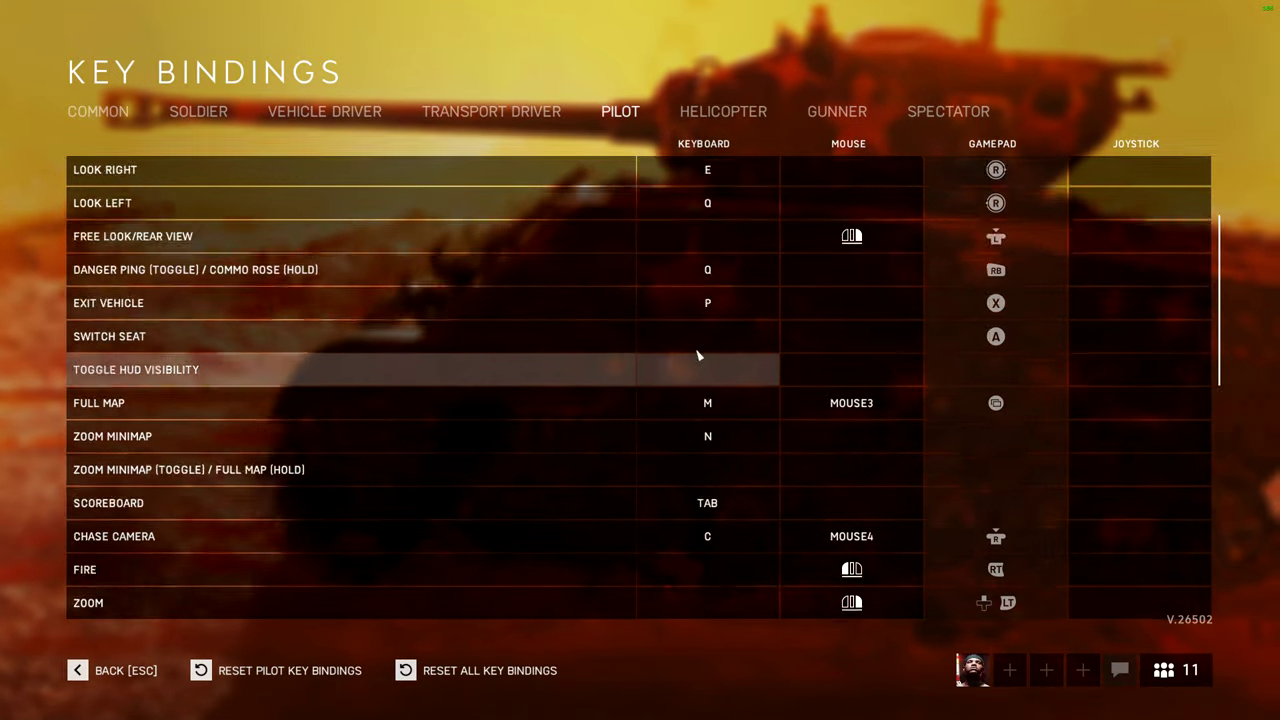
pyautogui.scroll(-8, 734, 429)
# Step: Look through the helicopter, gunner and spectator key bindings, and return to the options overview
pyautogui.click(723, 111)
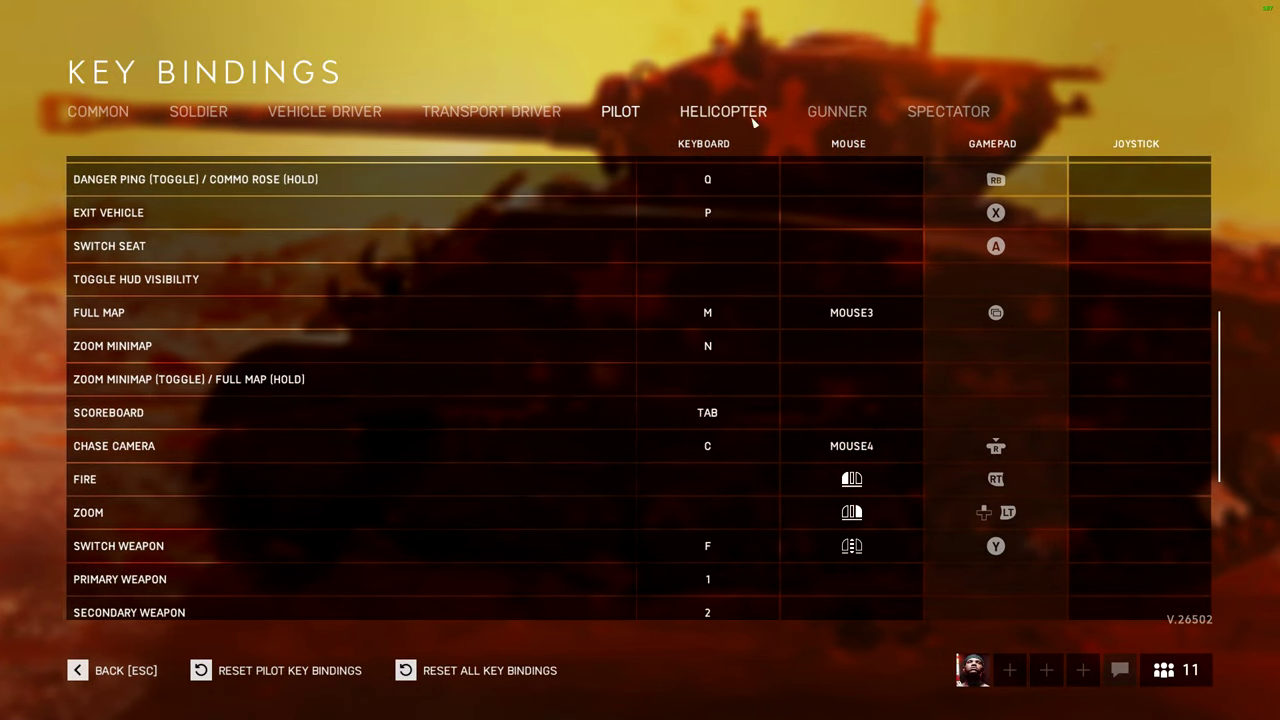
pyautogui.scroll(4, 803, 272)
pyautogui.scroll(3, 807, 258)
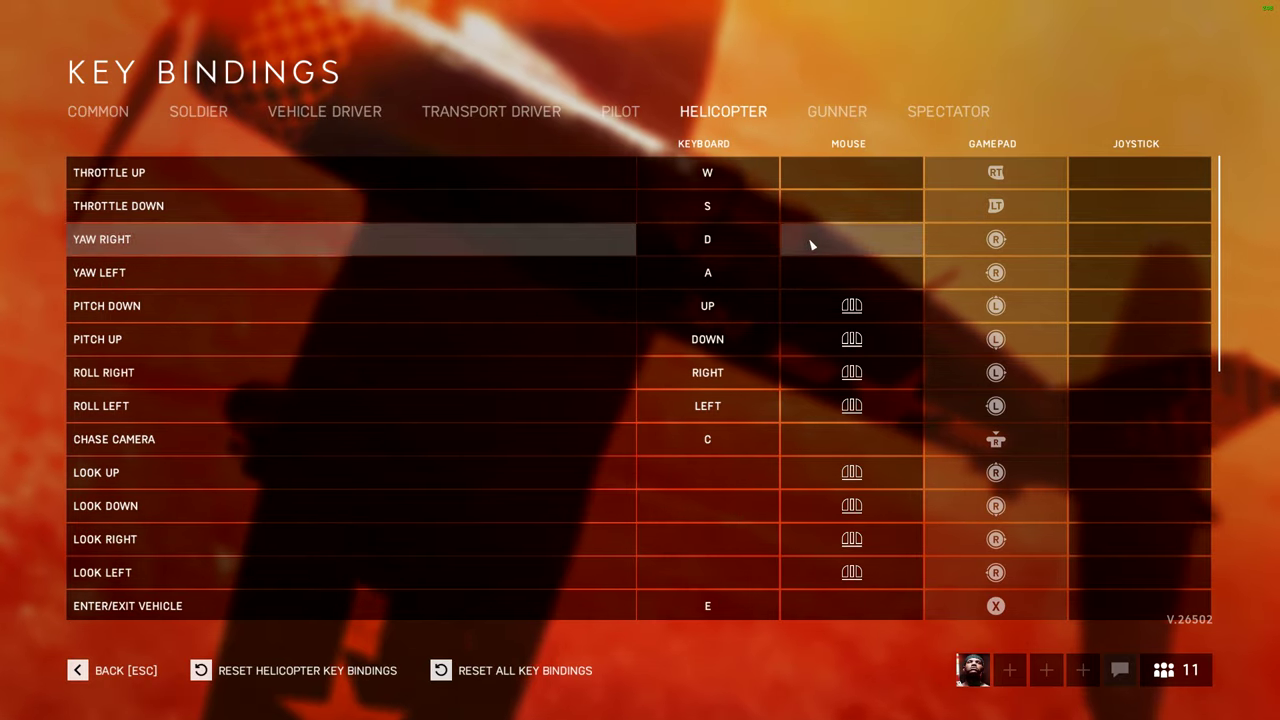
pyautogui.click(837, 111)
pyautogui.scroll(-5, 805, 320)
pyautogui.scroll(-2, 800, 309)
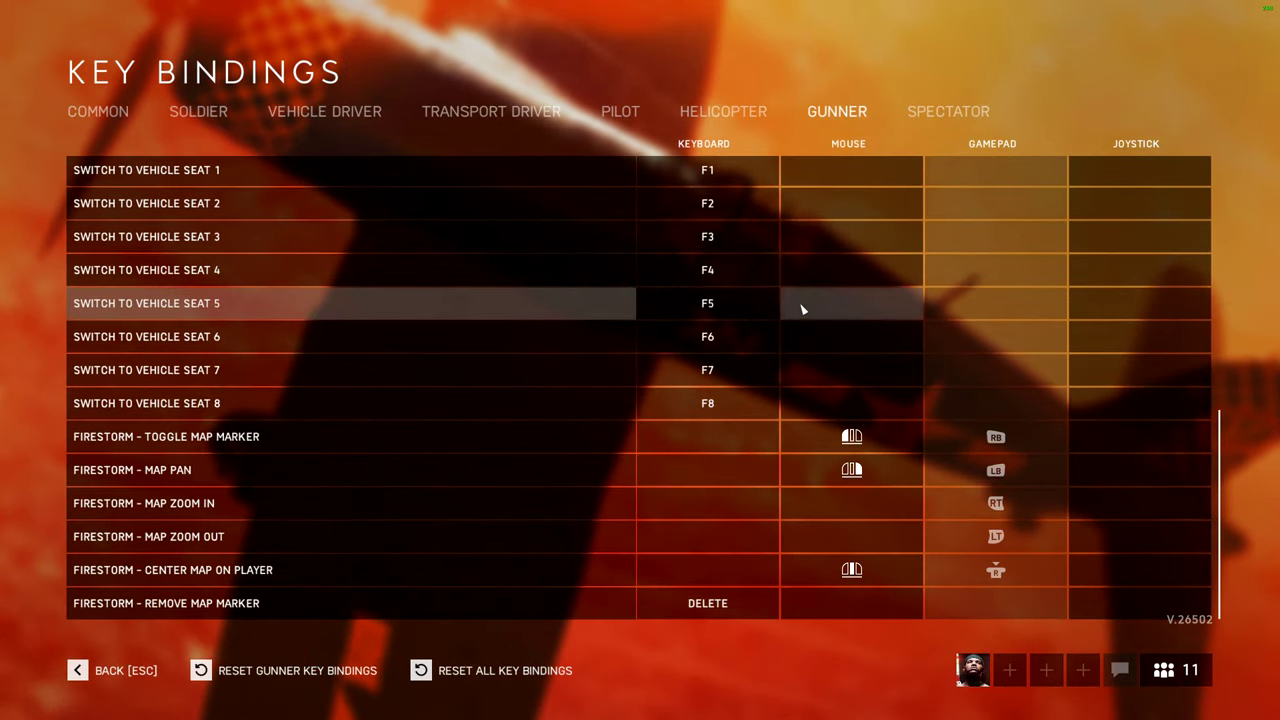
pyautogui.scroll(8, 823, 257)
pyautogui.click(948, 111)
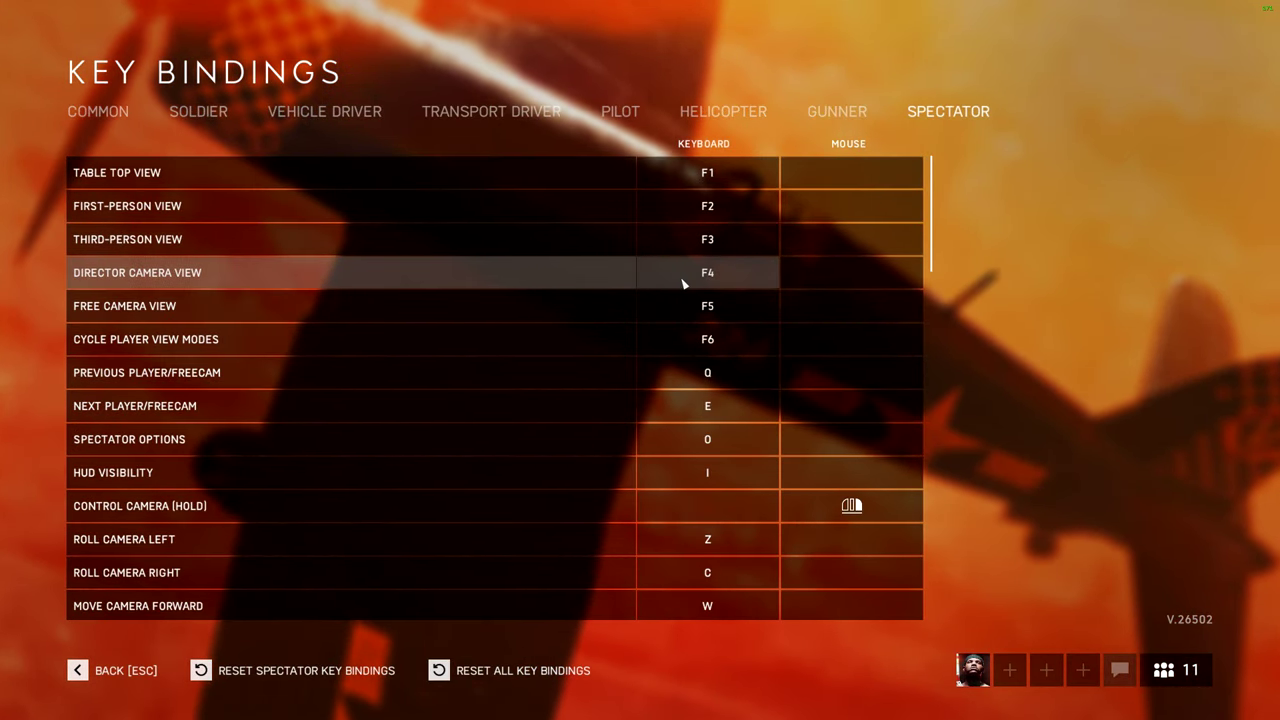
pyautogui.scroll(-15, 697, 285)
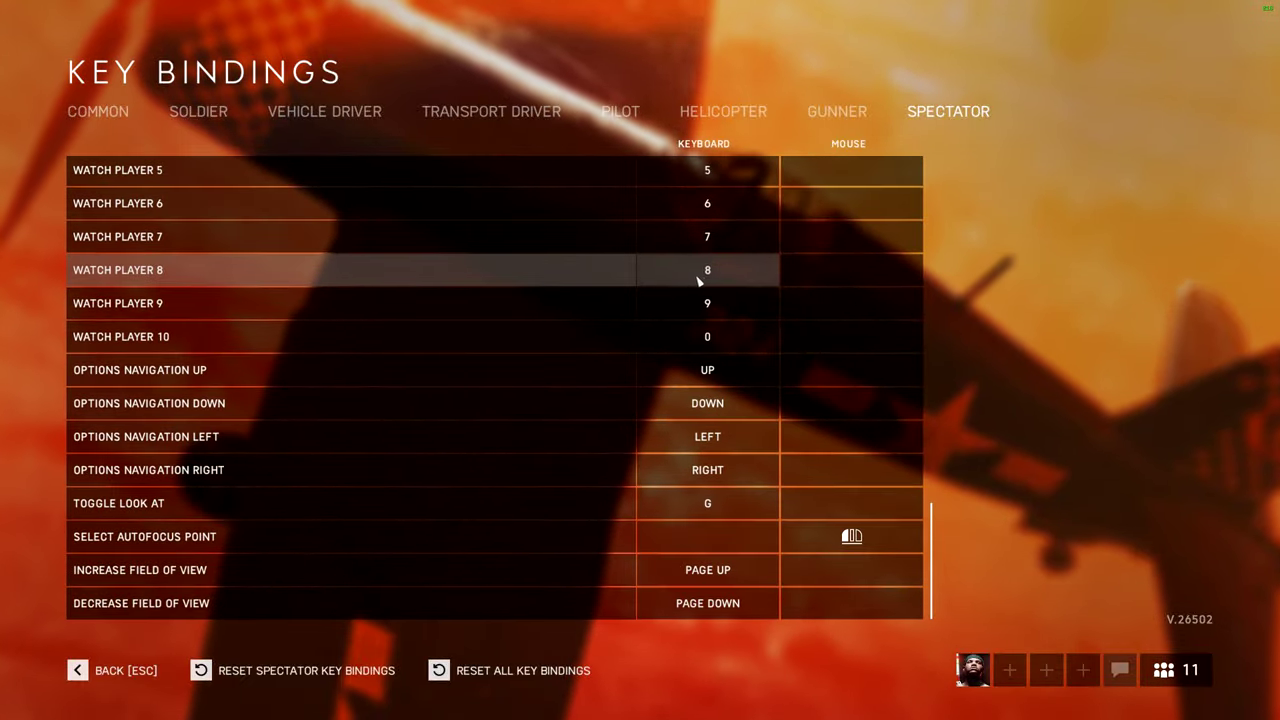
pyautogui.press('Escape')
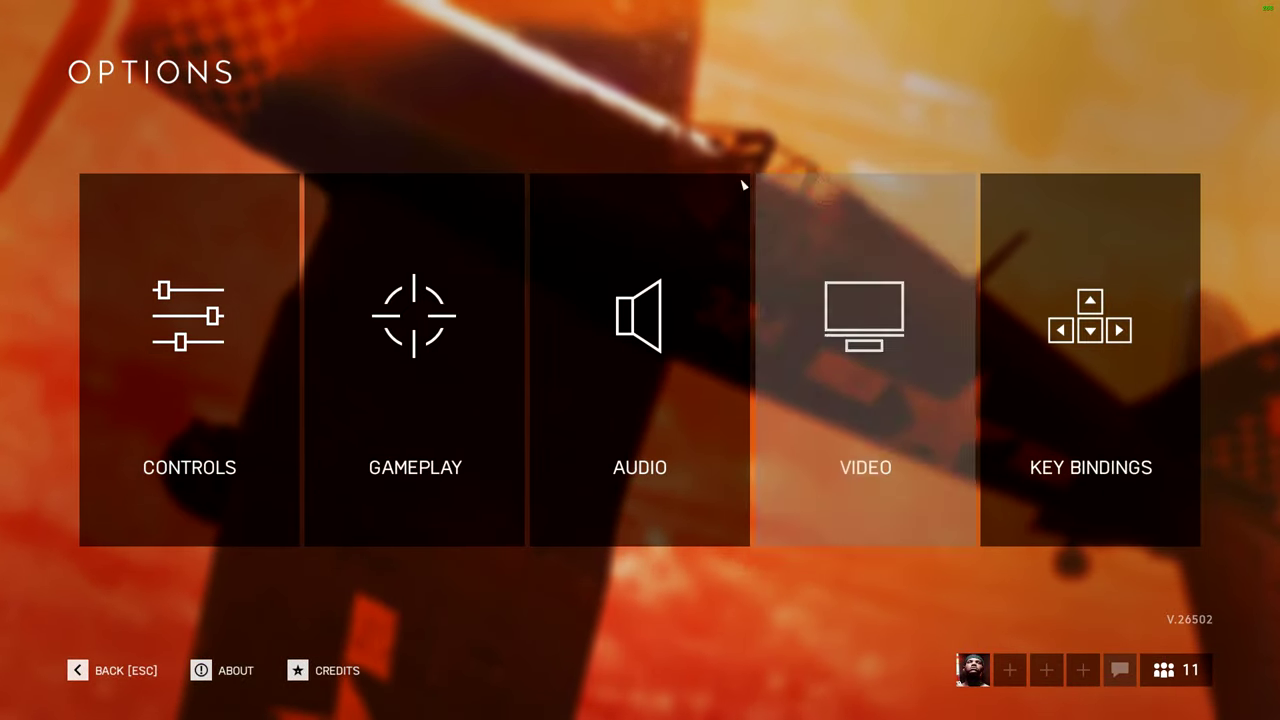
# Step: Switch to the NVIDIA Control Panel and browse for an executable to add to the program-specific 3D settings
pyautogui.hotkey('alt', 'Tab')
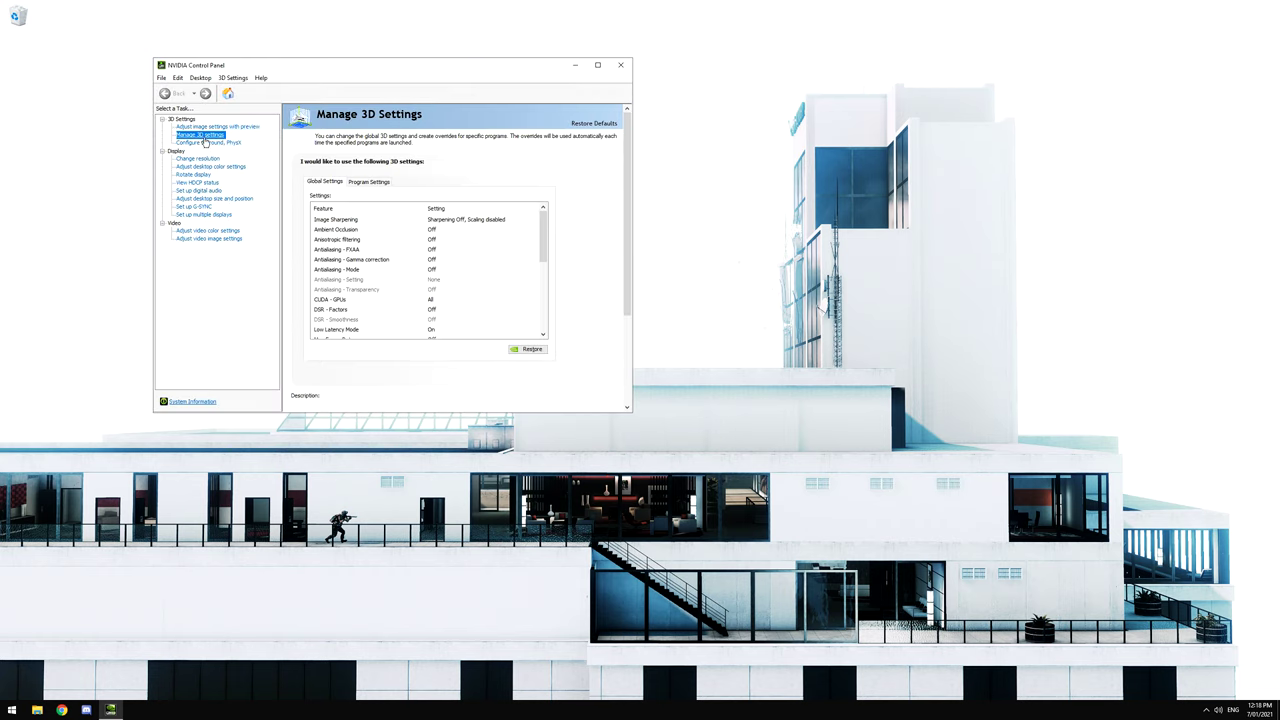
pyautogui.click(368, 182)
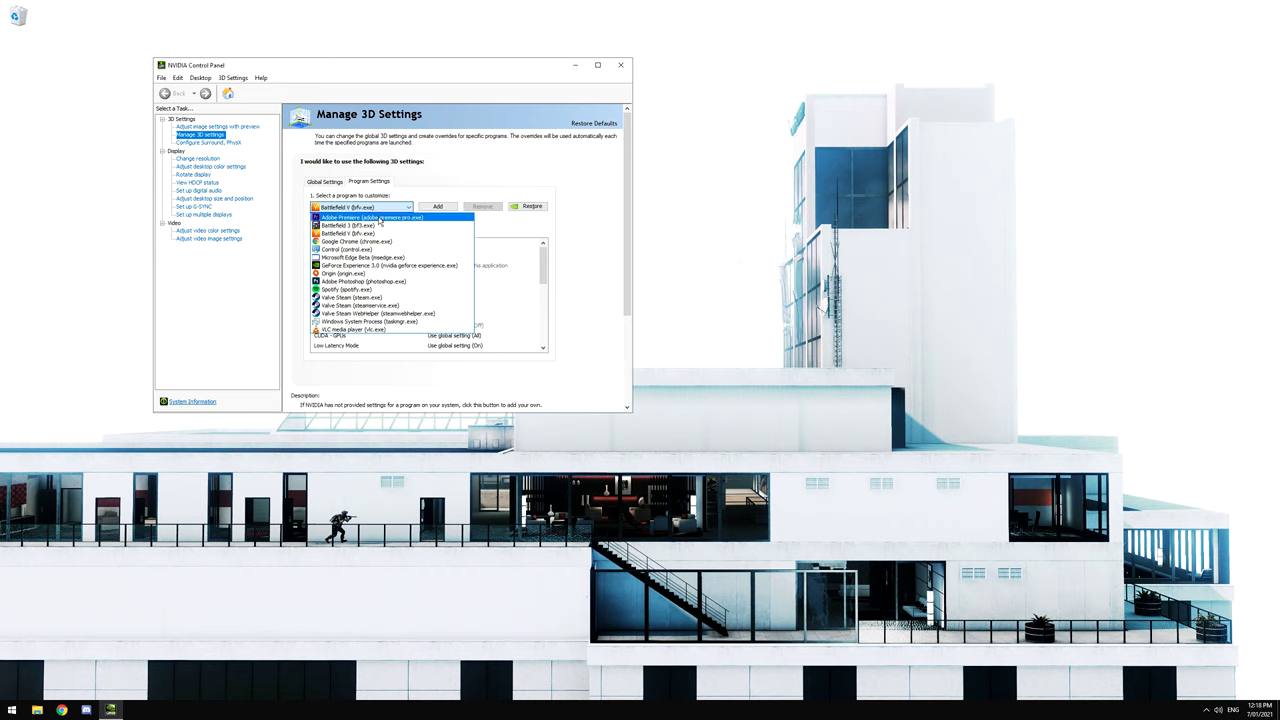
pyautogui.click(440, 208)
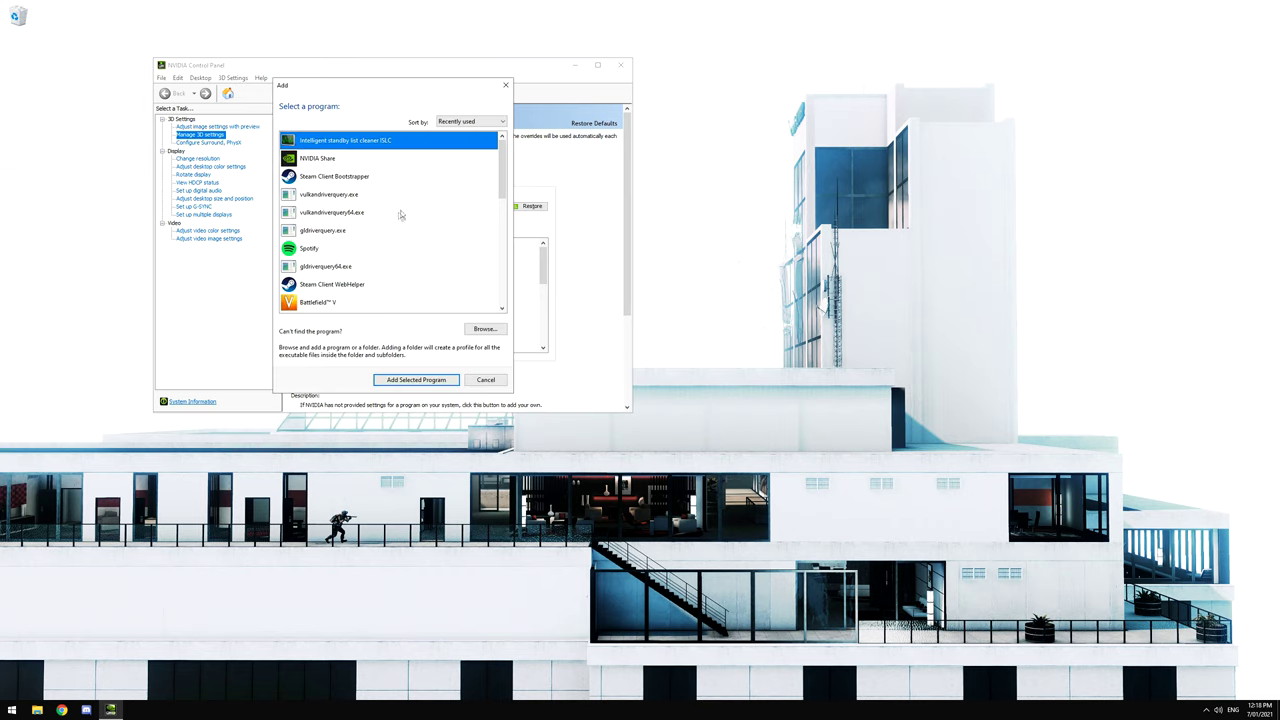
pyautogui.scroll(-5, 400, 215)
pyautogui.scroll(-3, 381, 218)
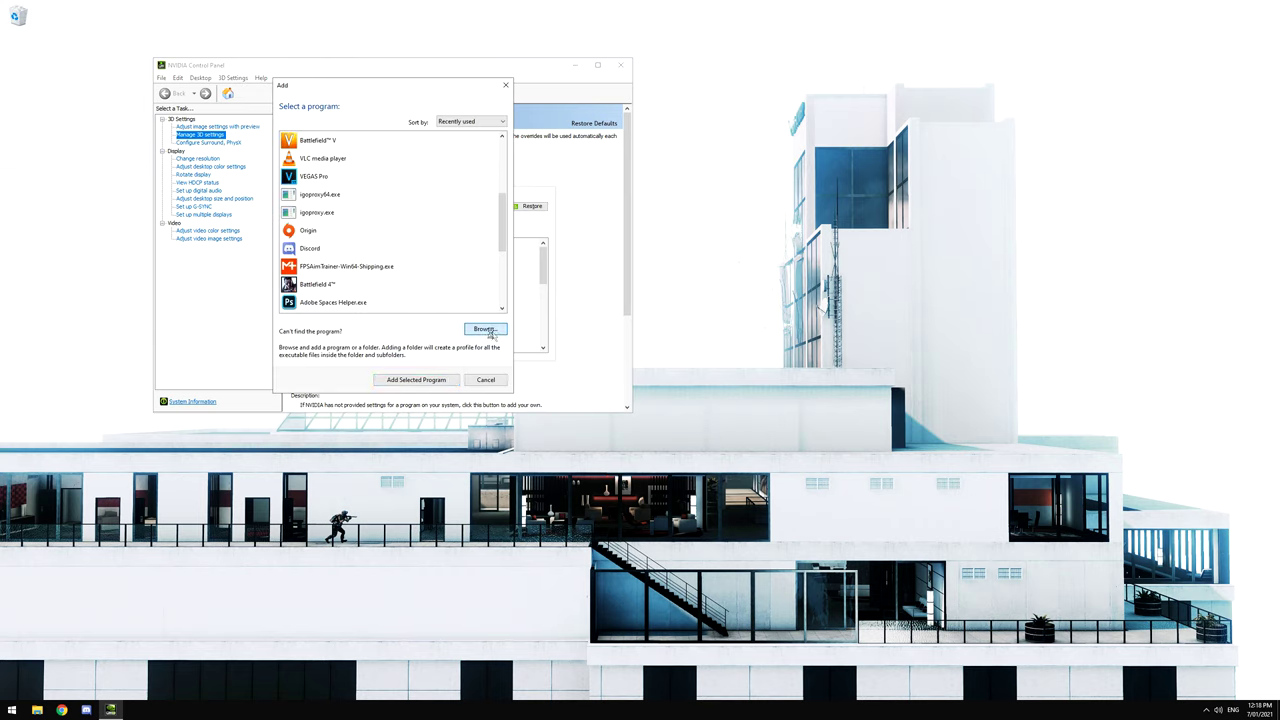
pyautogui.click(485, 329)
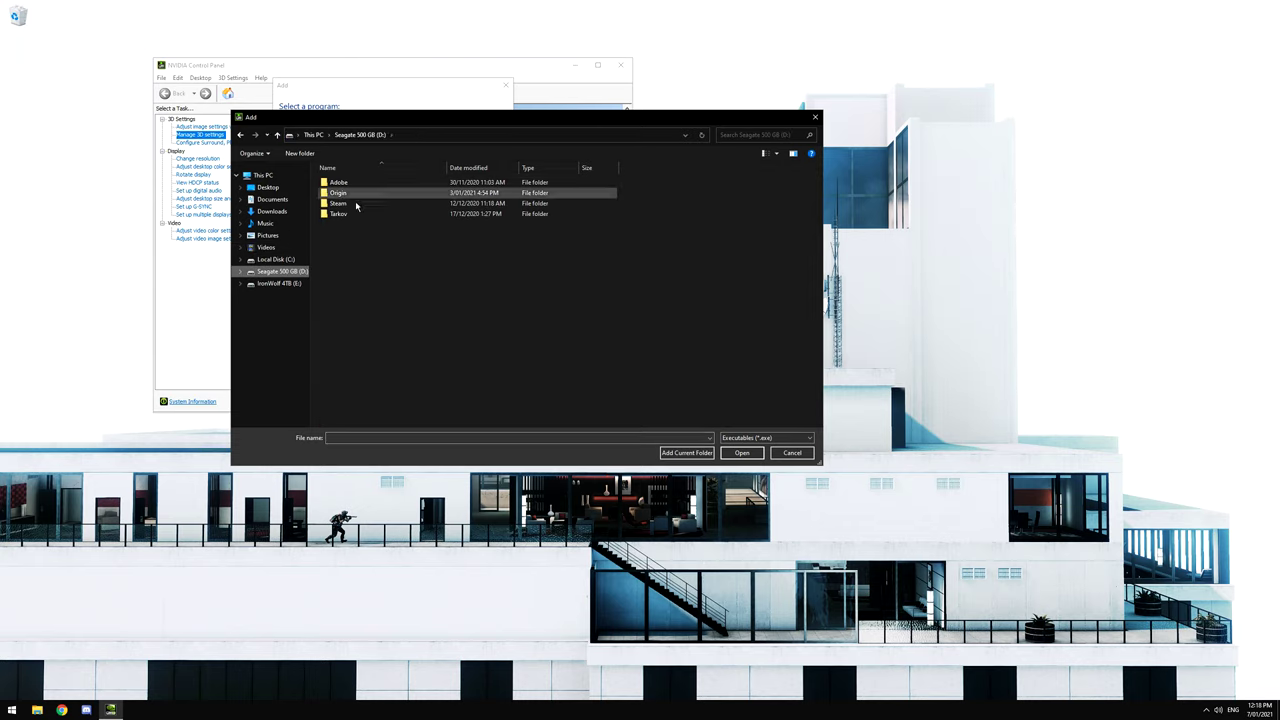